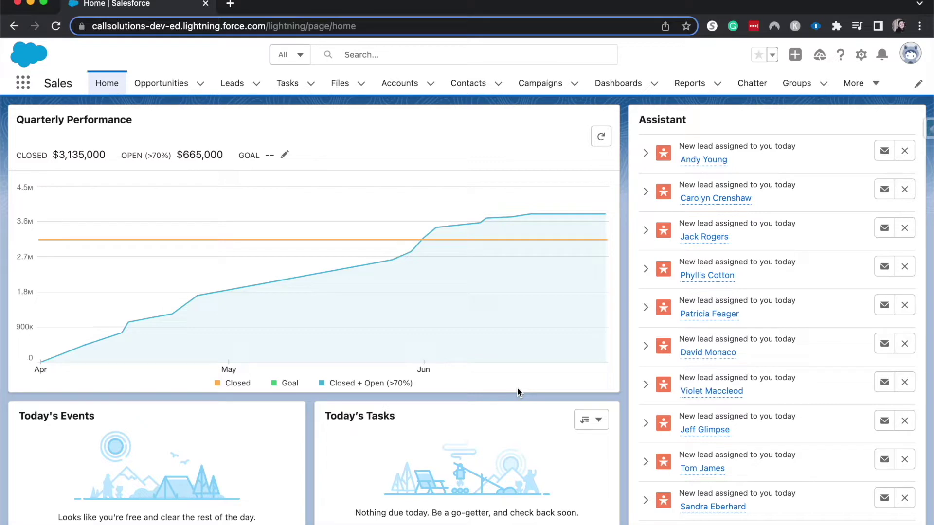
Open Setup in a new tab, filter Quick Find by 'pro' and open Profiles
click(862, 58)
click(839, 87)
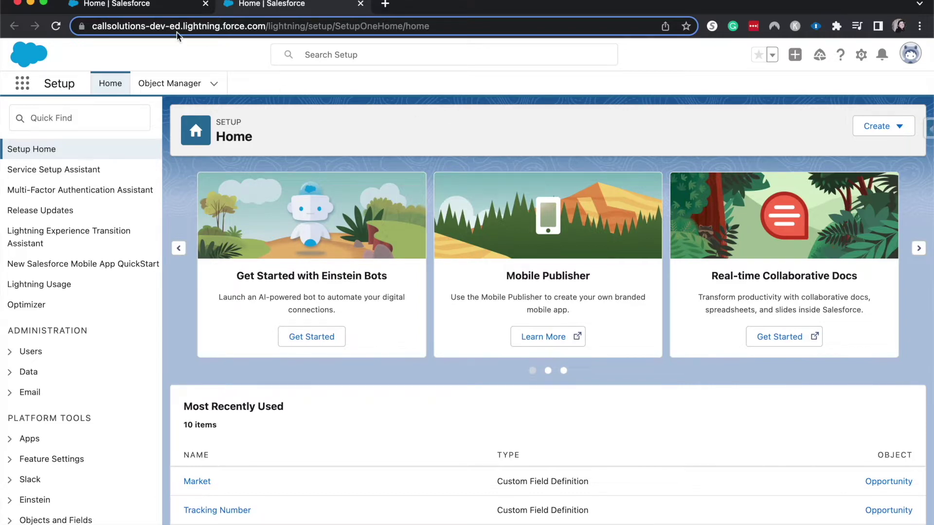
click(98, 121)
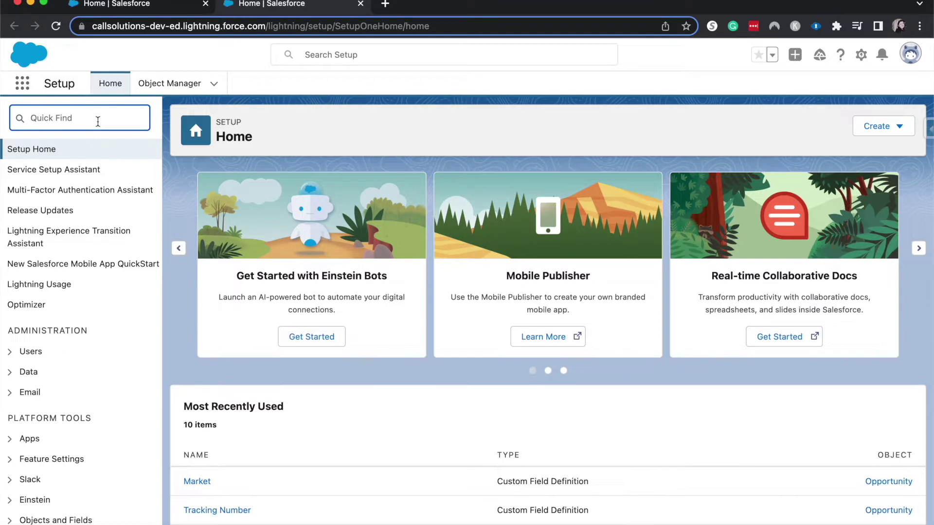
text(pro)
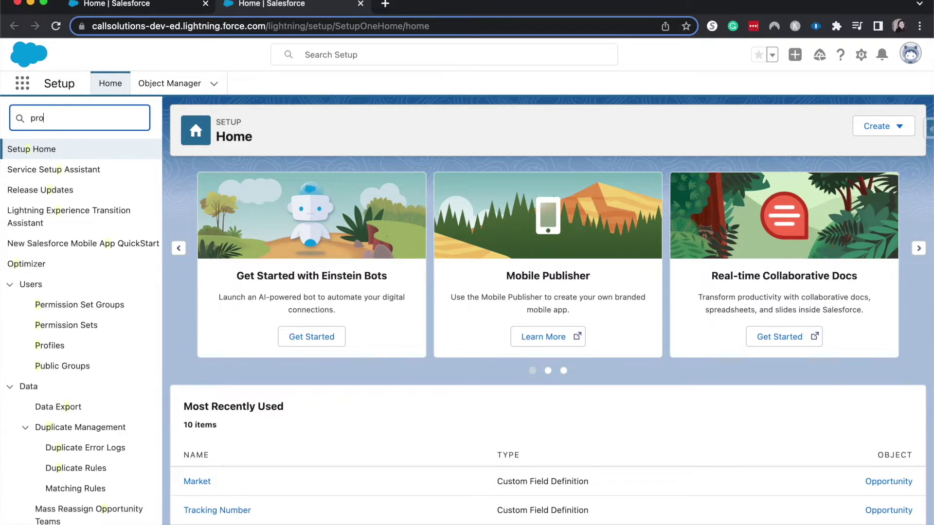
click(45, 176)
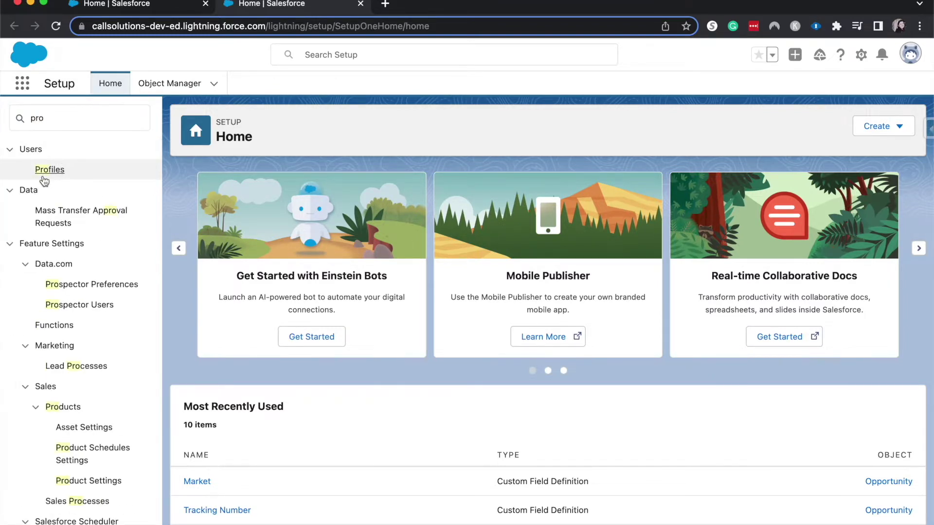
click(44, 178)
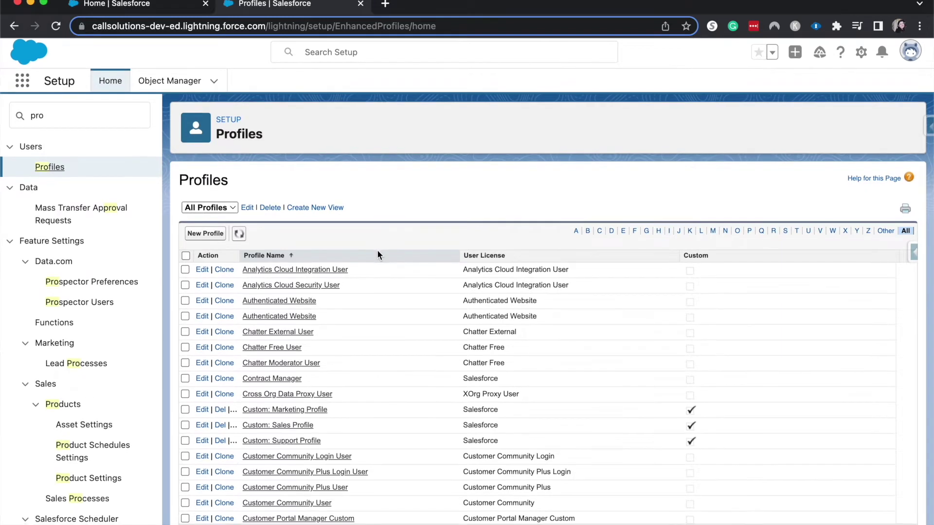
Create and save a profile named 'Market Managers' cloned from Custom: Marketing Profile
scroll(342, 379, down, 3)
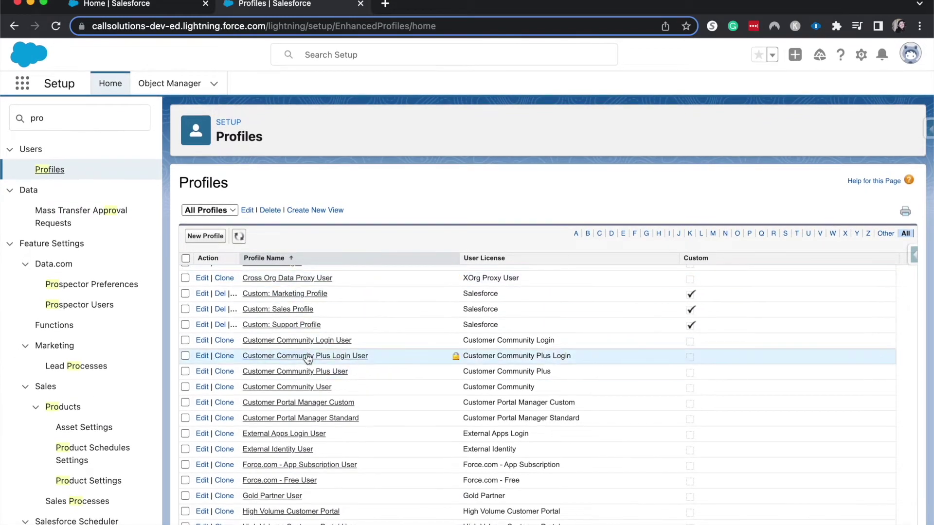
click(195, 236)
click(358, 268)
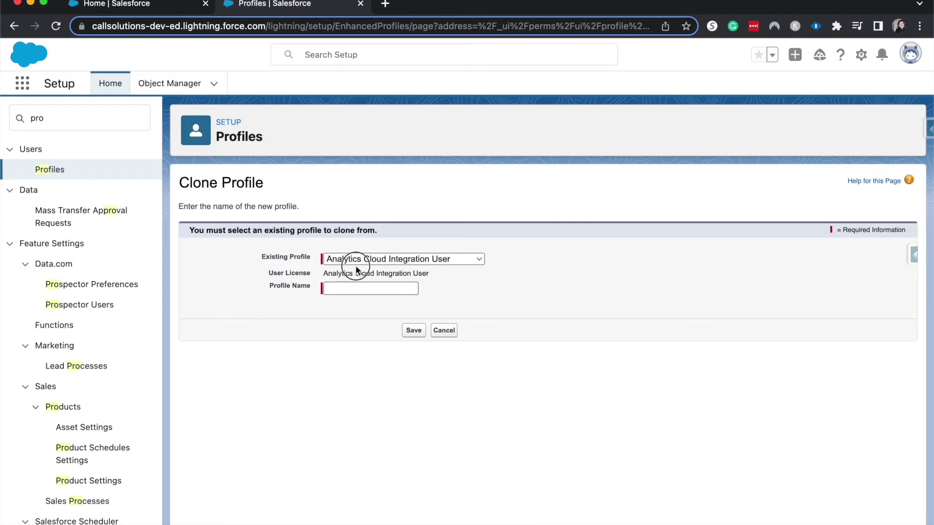
click(357, 264)
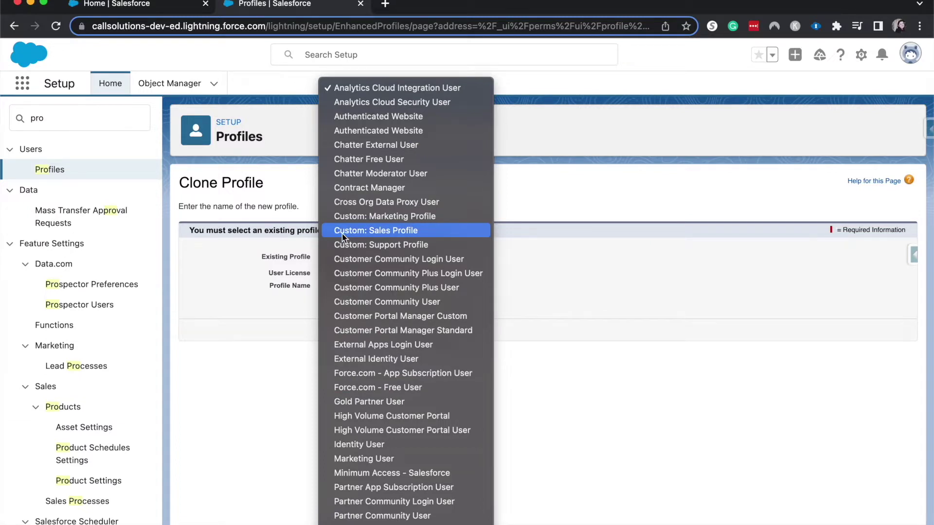
click(342, 217)
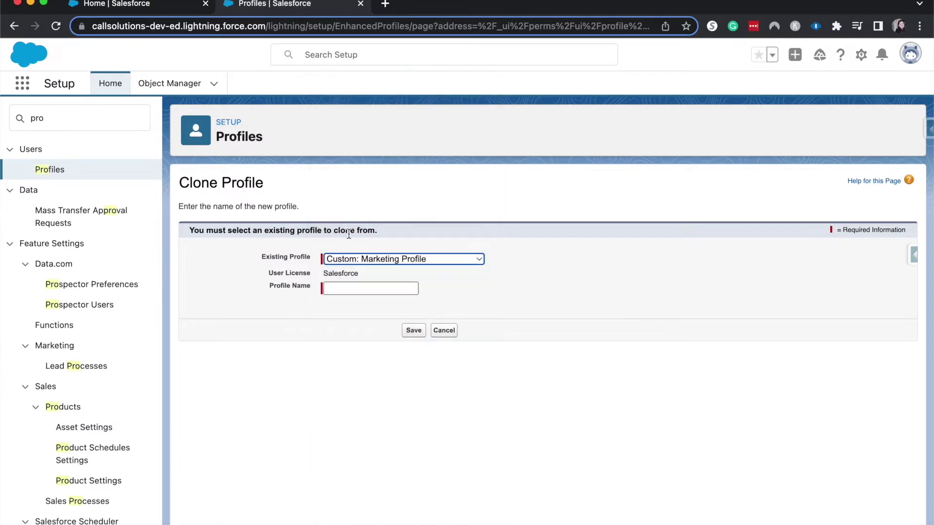
click(353, 287)
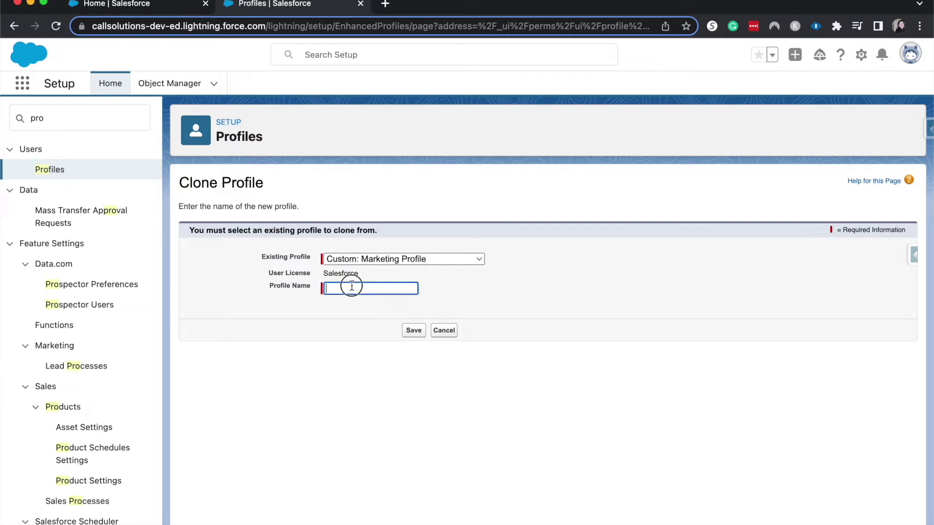
text(Market Managers)
click(413, 331)
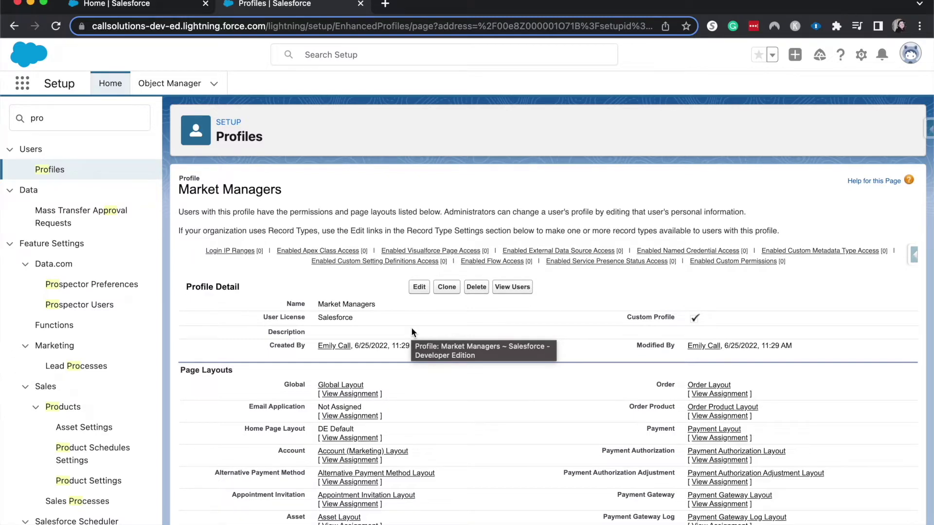
Scroll down the Market Managers profile page through its Page Layouts assignments
scroll(410, 332, down, 1)
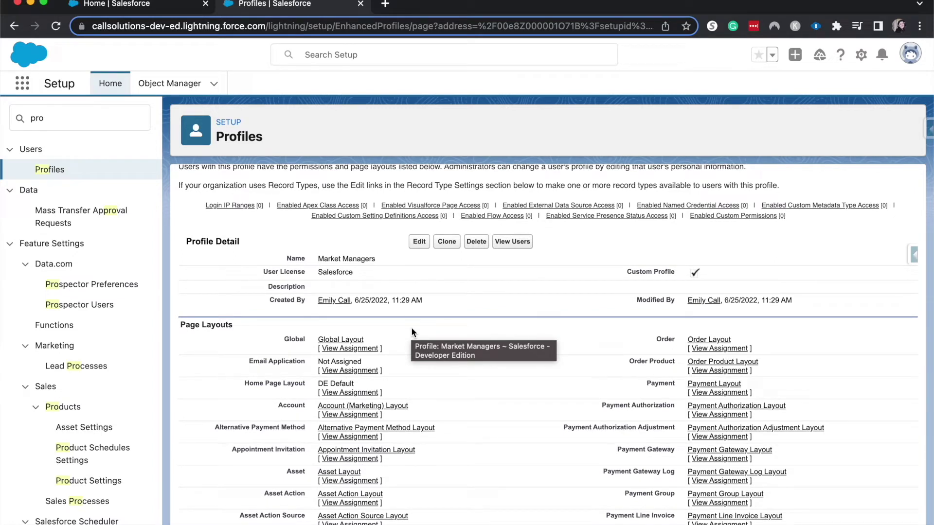
scroll(517, 459, down, 1)
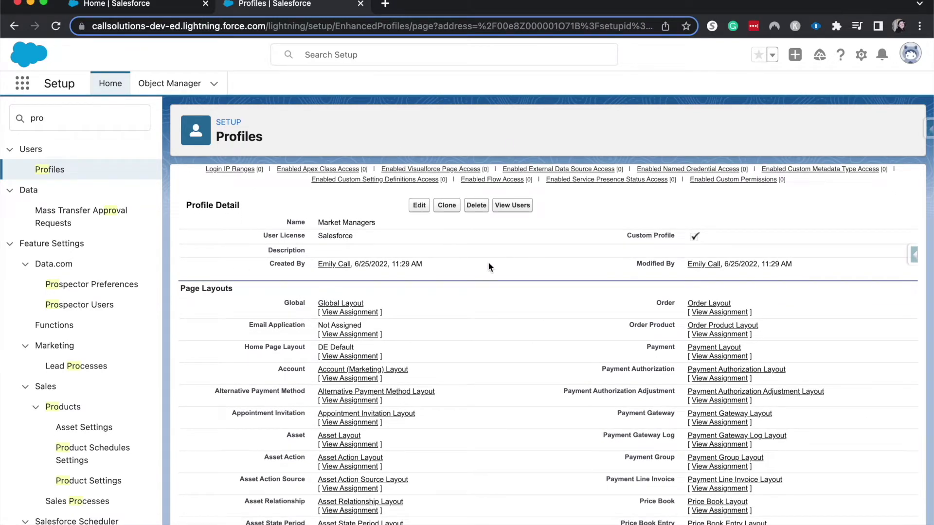
scroll(578, 397, down, 2)
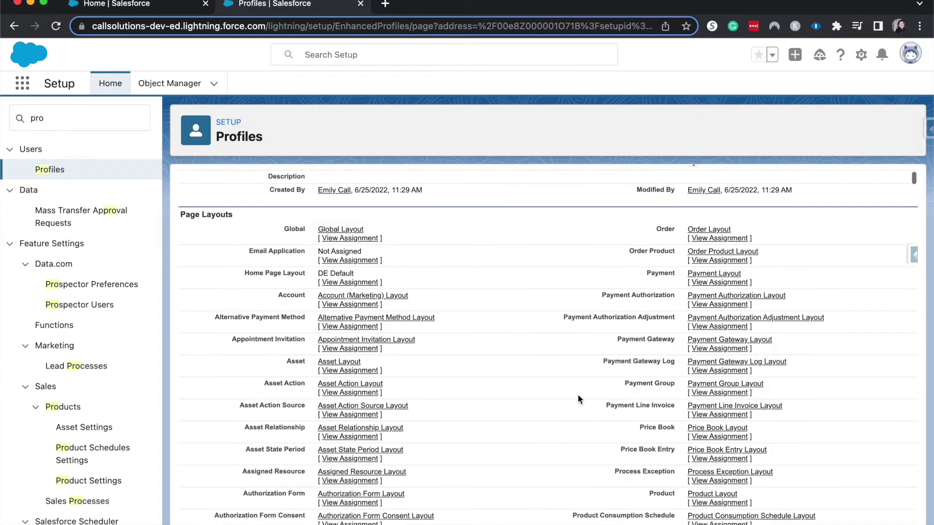
scroll(578, 399, down, 3)
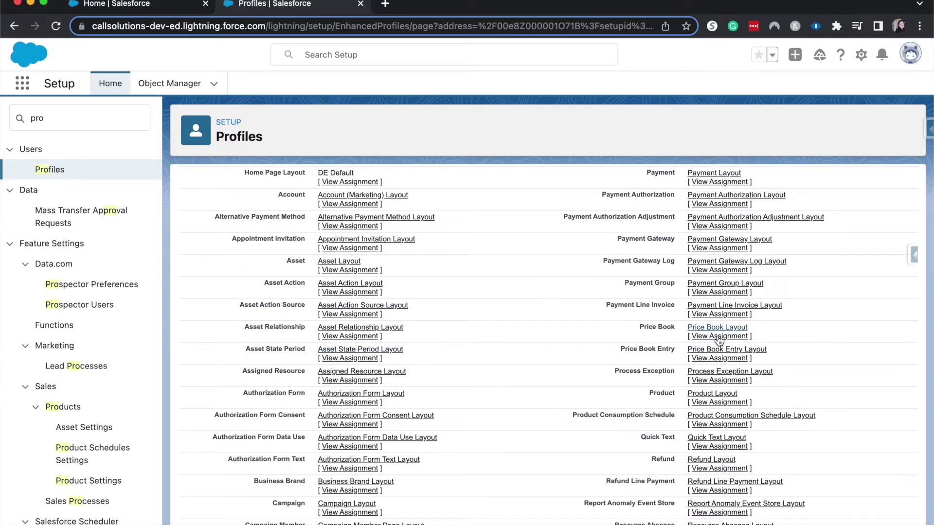
scroll(719, 343, down, 5)
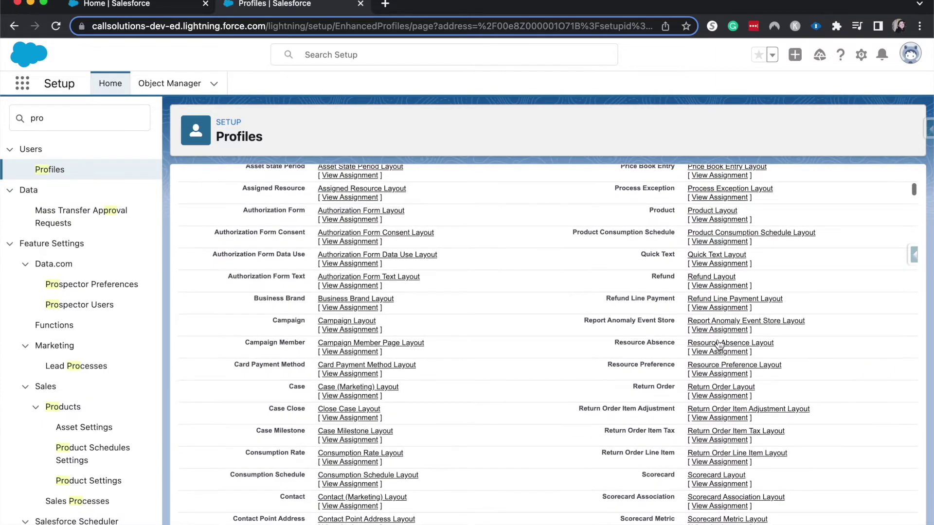
scroll(535, 331, down, 2)
Check the Case page layout assignments, then scroll down to Field-Level Security
click(357, 322)
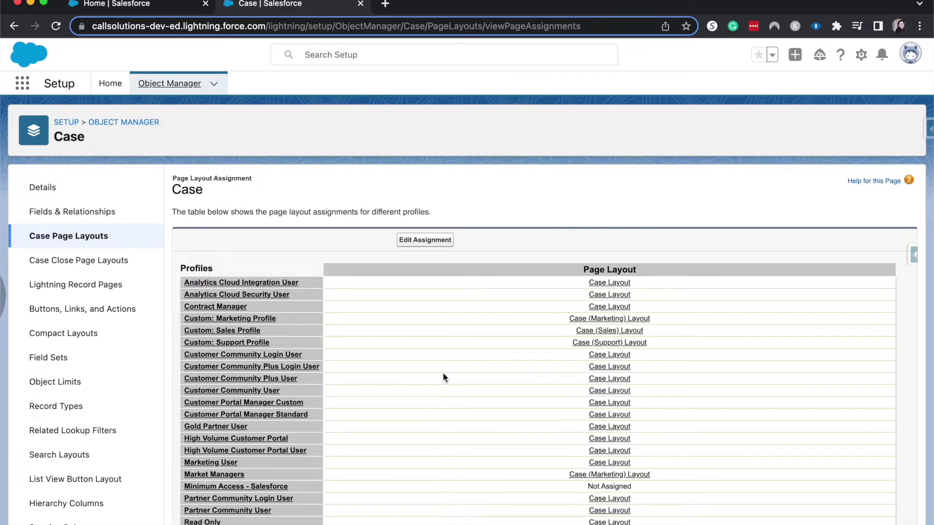
scroll(443, 377, down, 1)
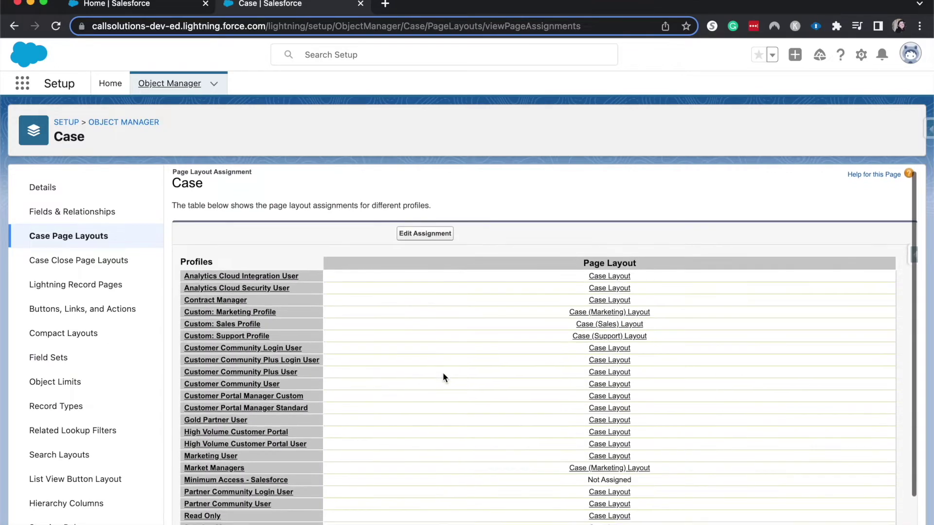
scroll(443, 378, down, 2)
scroll(443, 378, left, 5)
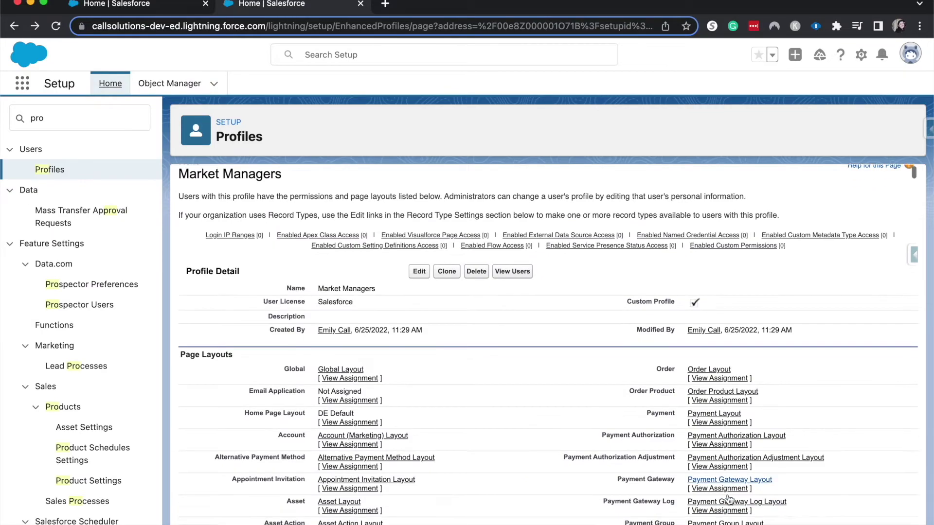
scroll(472, 389, down, 10)
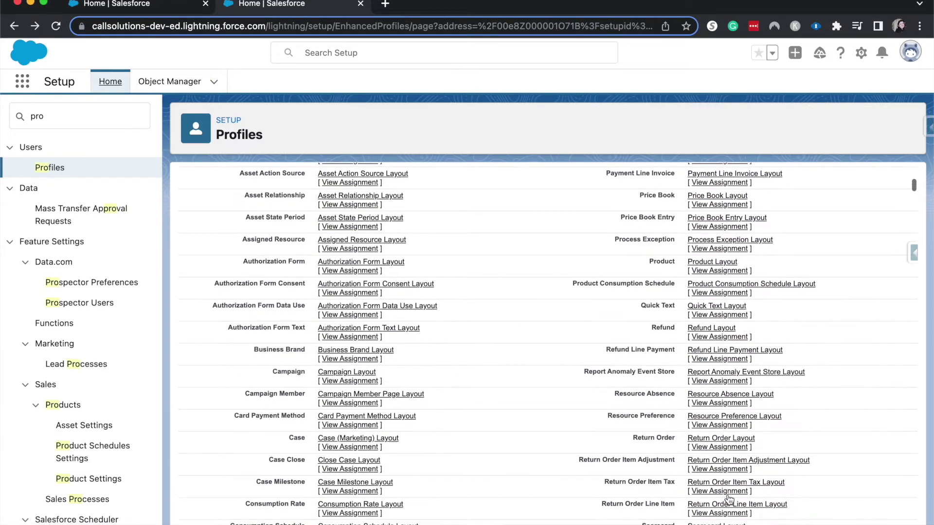
scroll(730, 500, down, 5)
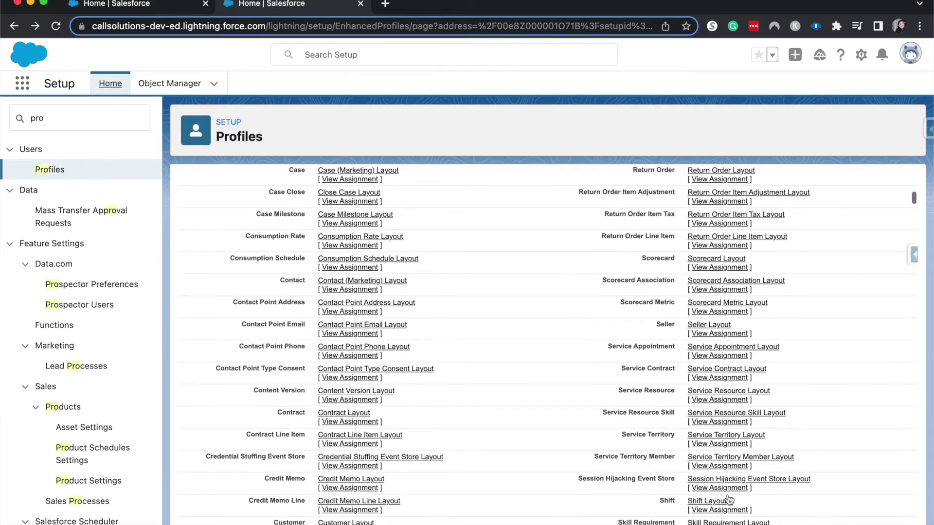
scroll(730, 499, down, 3)
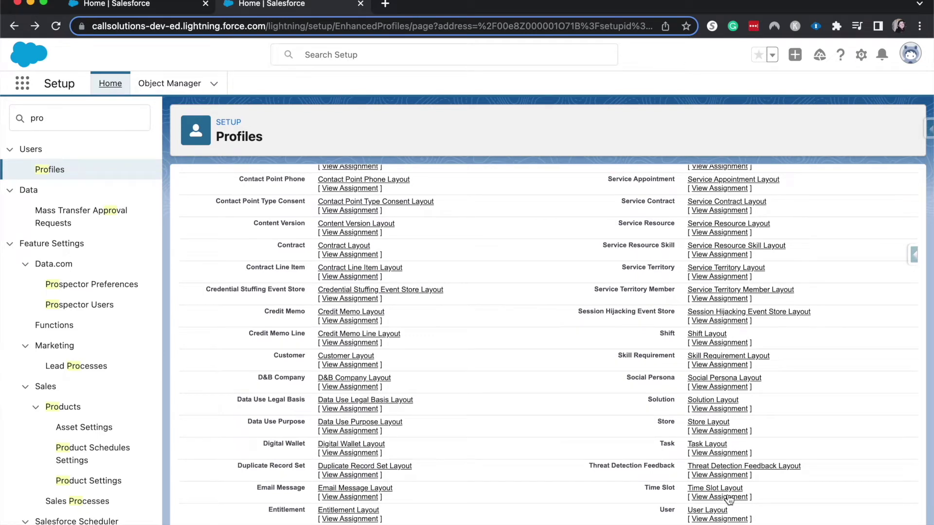
scroll(795, 460, down, 9)
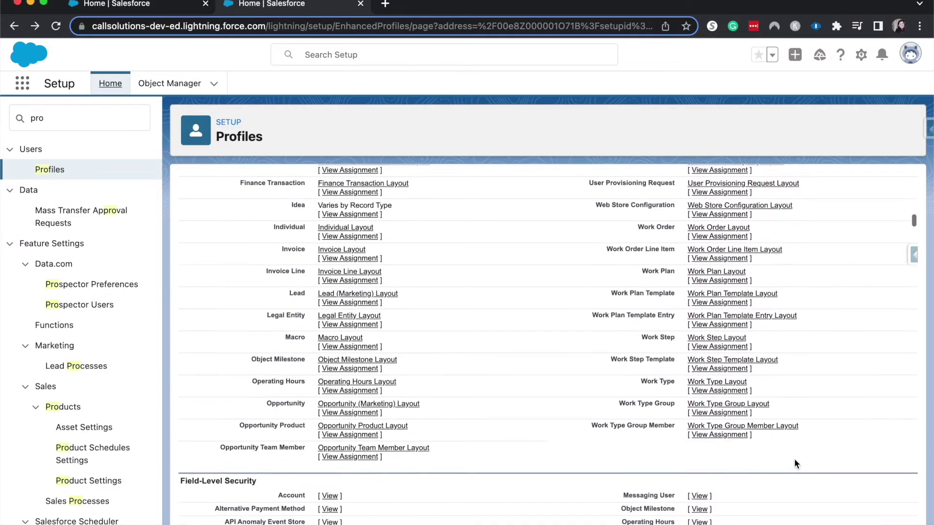
scroll(795, 459, down, 5)
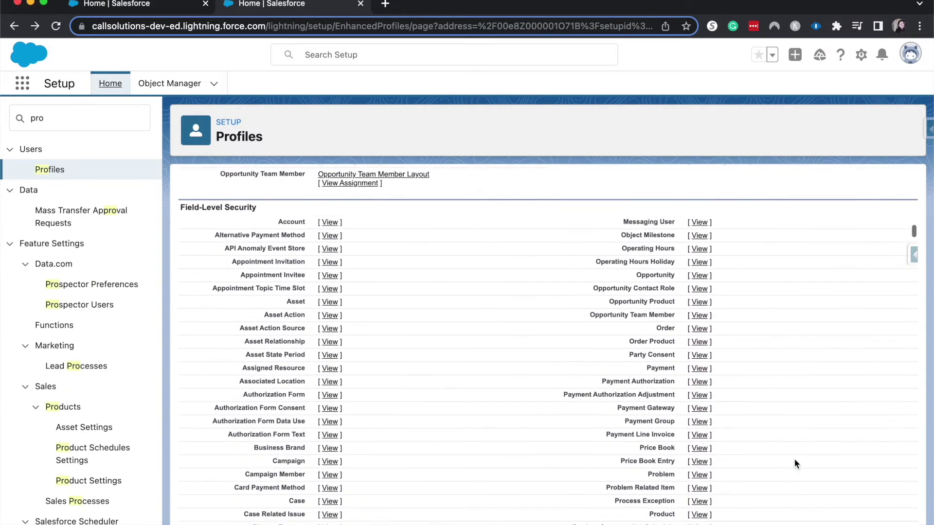
scroll(795, 459, down, 1)
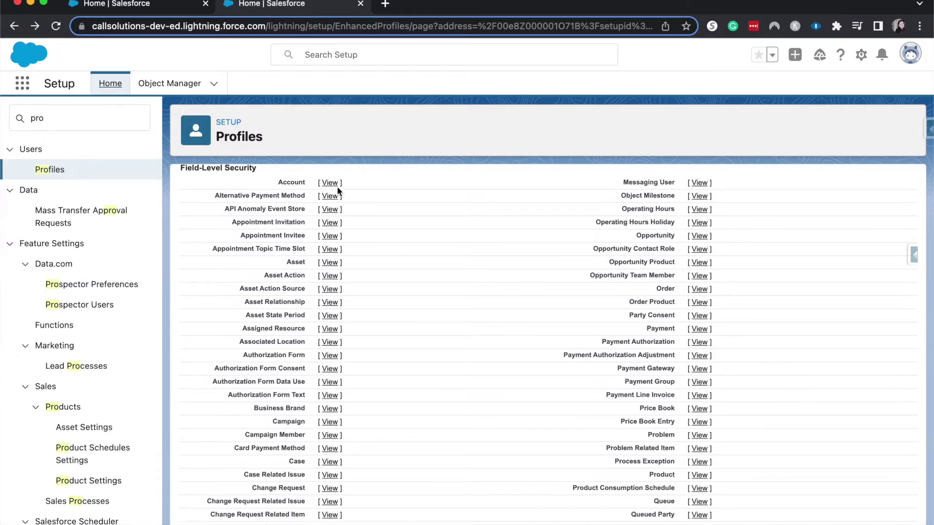
Review the Opportunity field-level security for Market Managers and switch it to edit mode
click(698, 240)
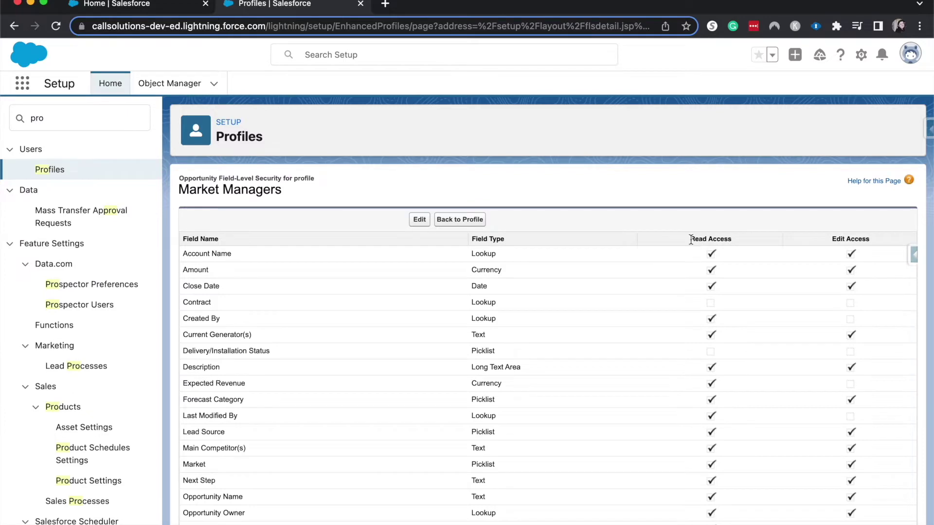
scroll(529, 313, down, 5)
scroll(529, 319, up, 5)
scroll(784, 351, down, 4)
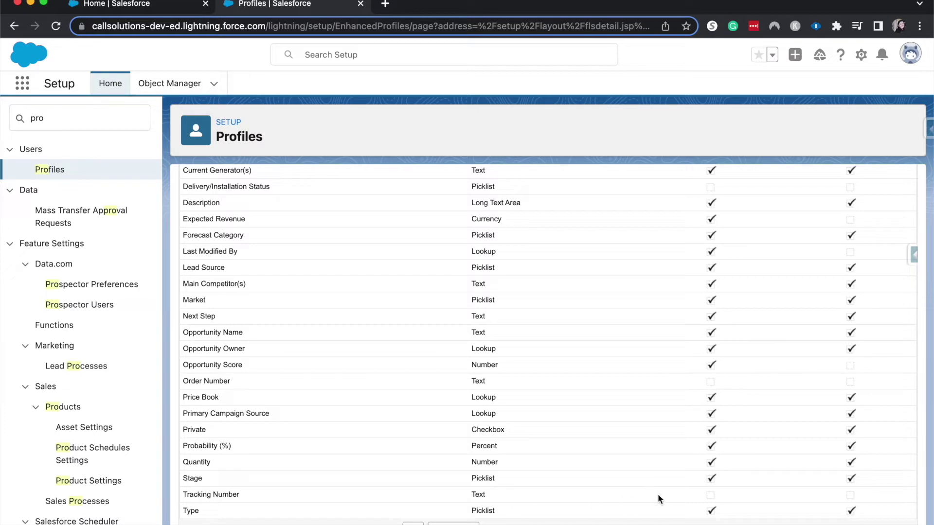
scroll(575, 461, up, 3)
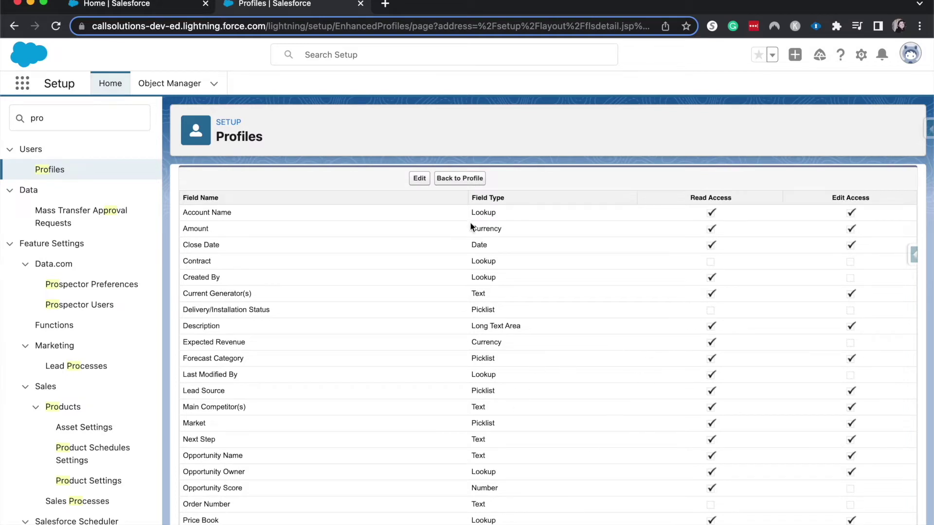
click(417, 183)
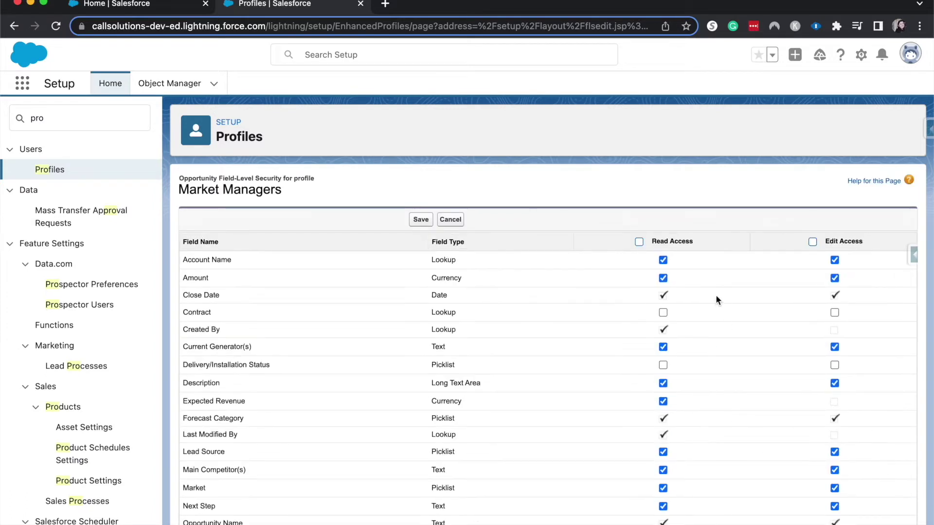
Grant access to the Opportunity Contract field, save, and return to the profile page
click(663, 312)
click(430, 221)
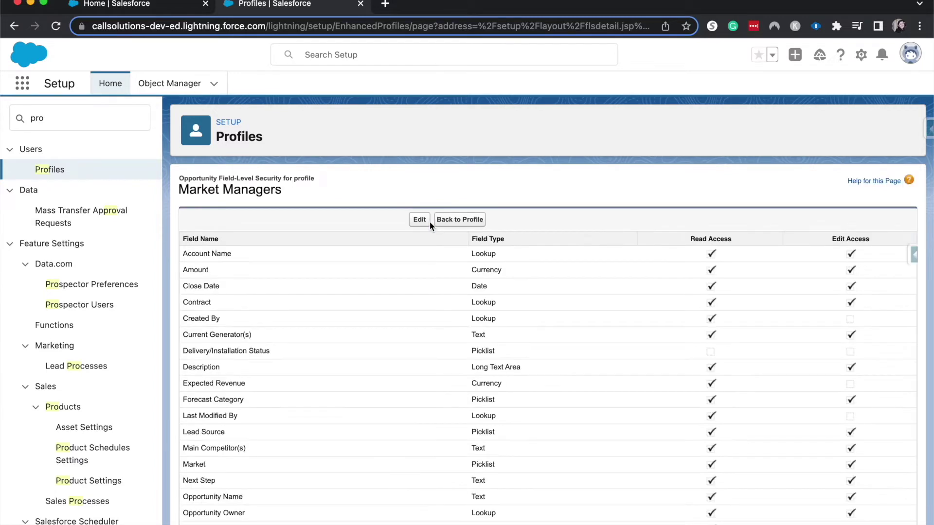
click(453, 220)
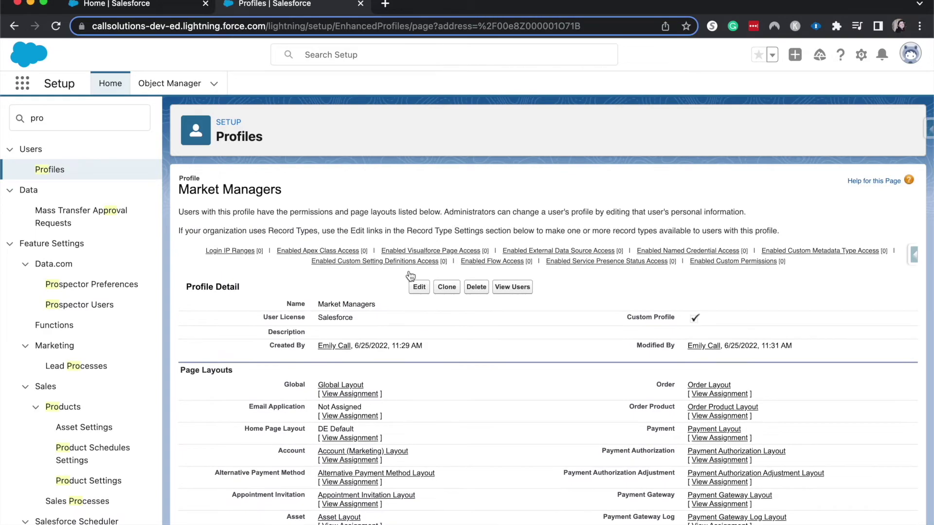
scroll(396, 300, down, 5)
scroll(396, 300, down, 15)
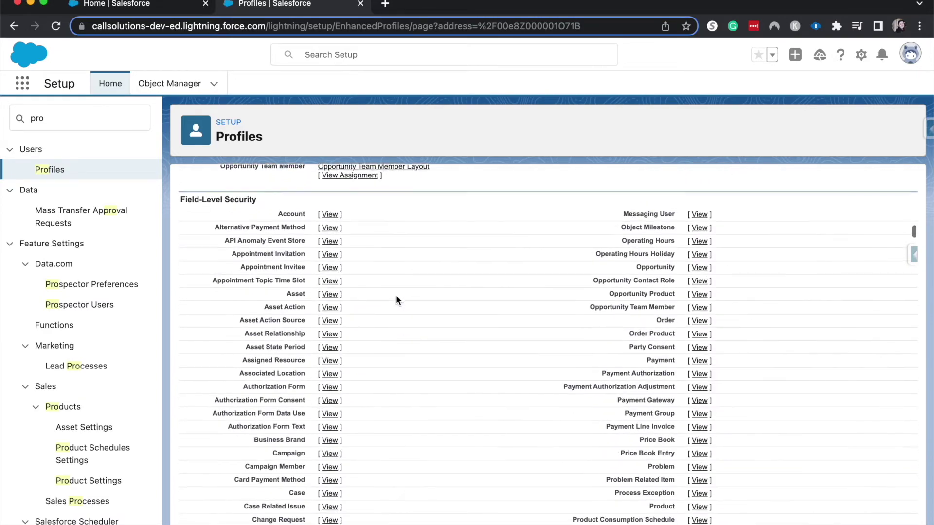
scroll(396, 300, down, 15)
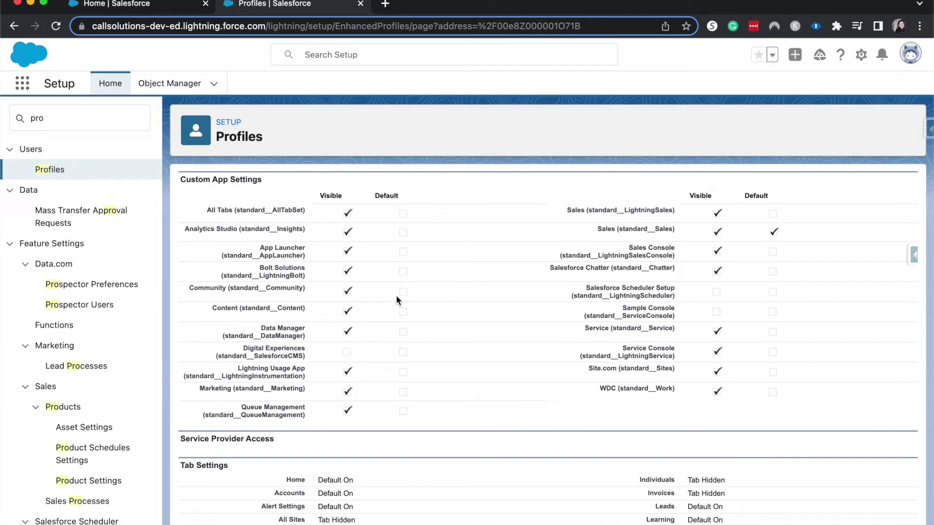
click(22, 83)
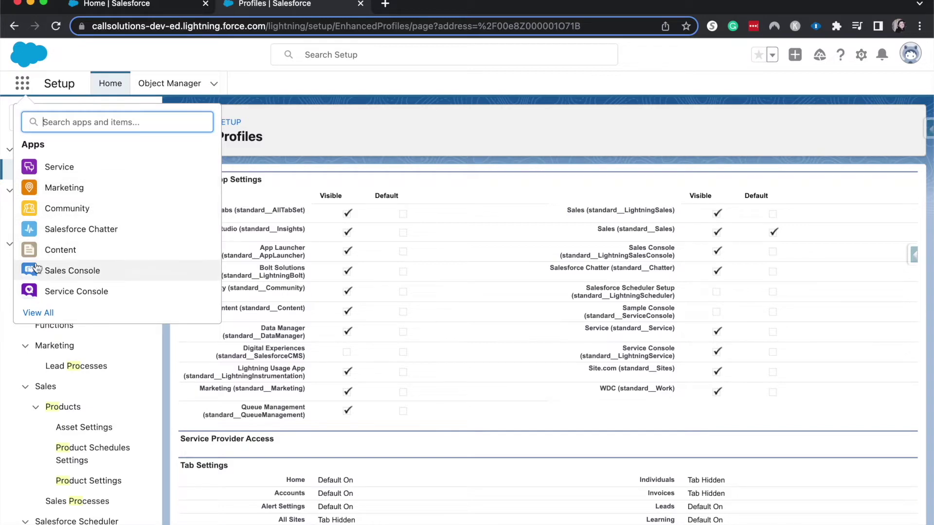
click(470, 188)
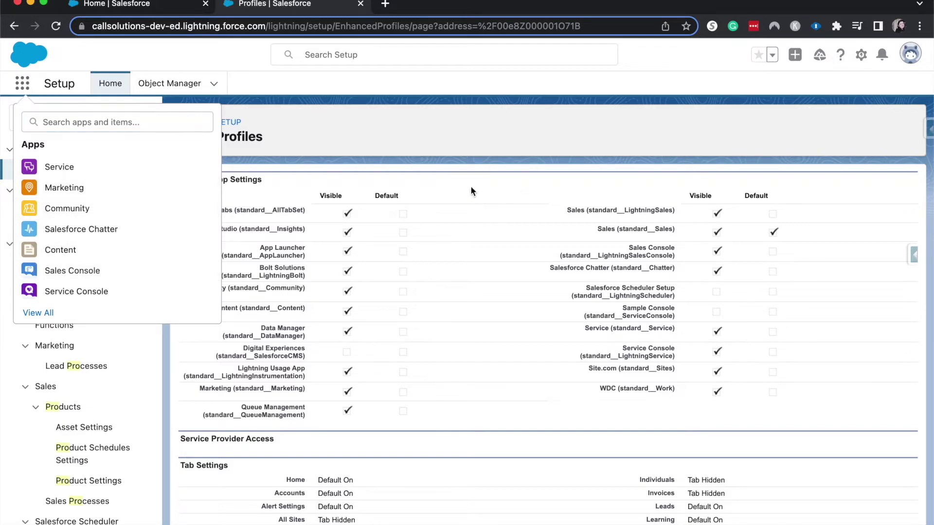
click(23, 84)
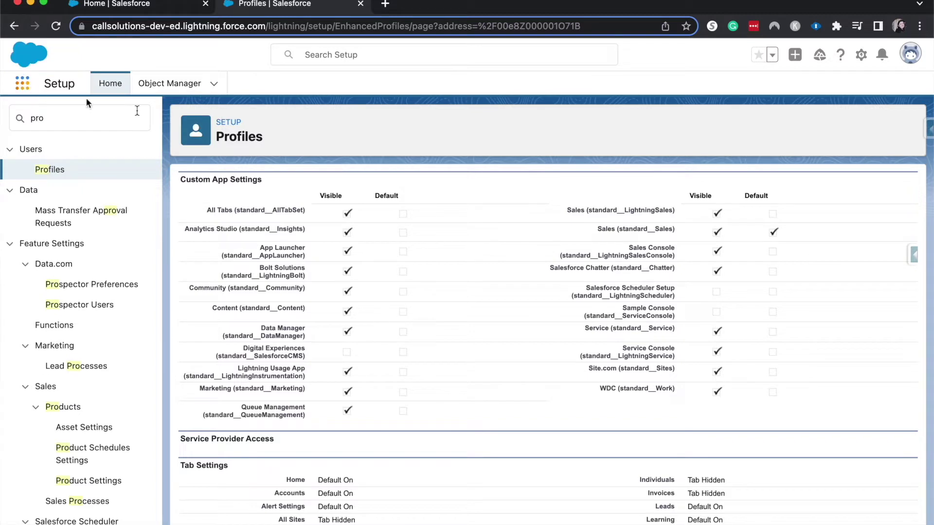
scroll(323, 230, up, 1)
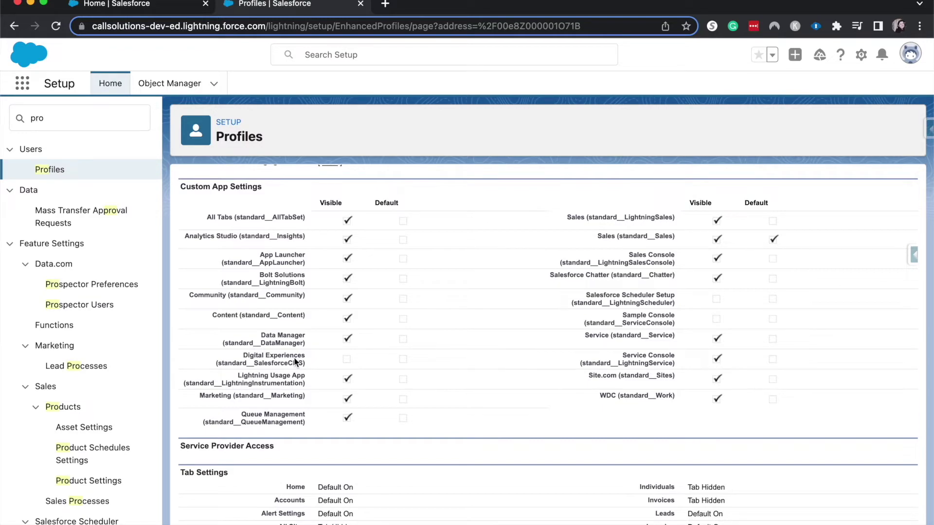
scroll(294, 357, up, 15)
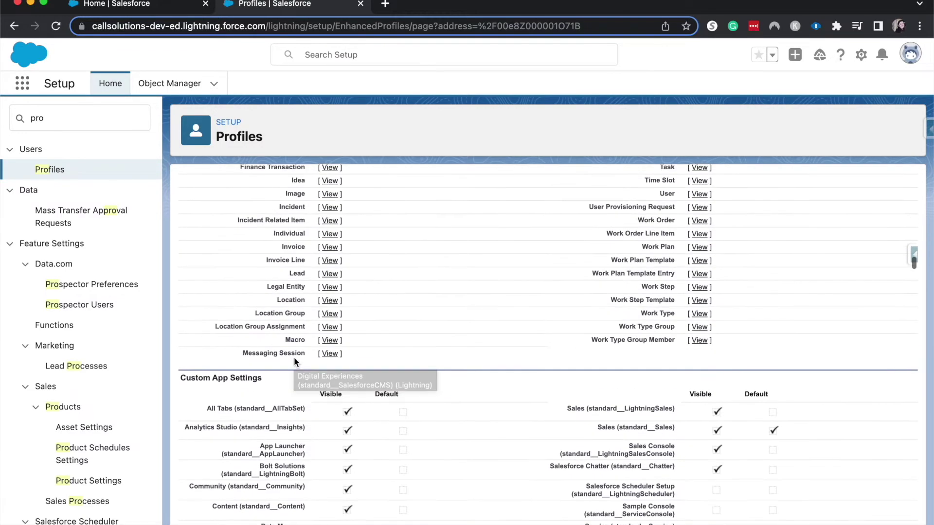
scroll(373, 273, up, 10)
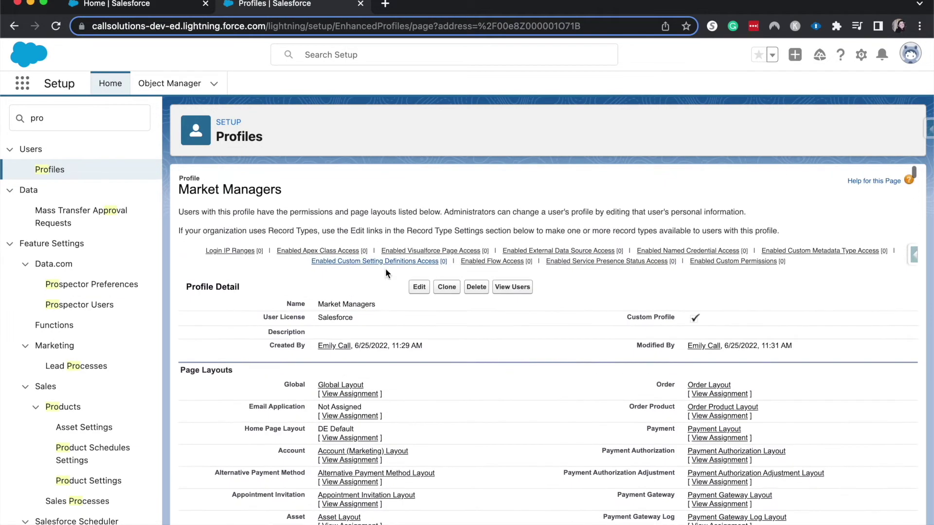
click(417, 289)
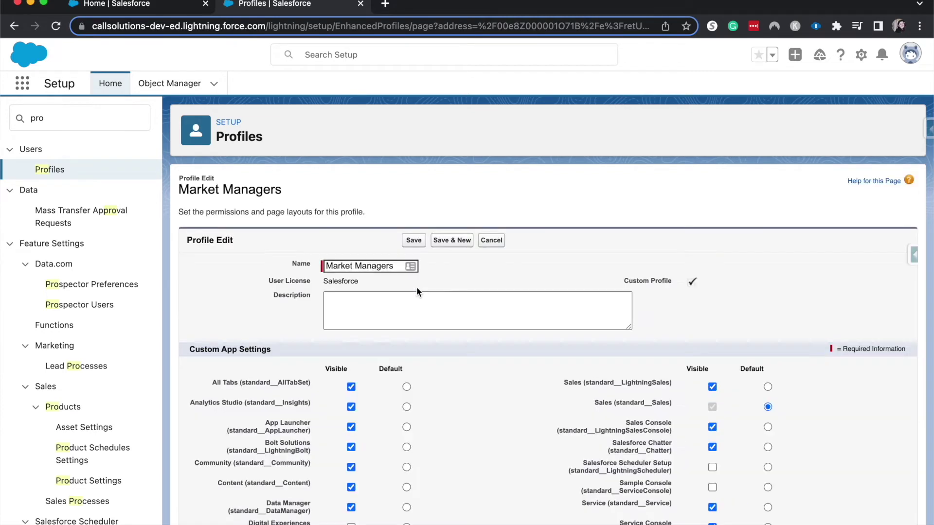
Set Marketing as the default app and Digital Experiences as visible, then save
scroll(463, 362, down, 2)
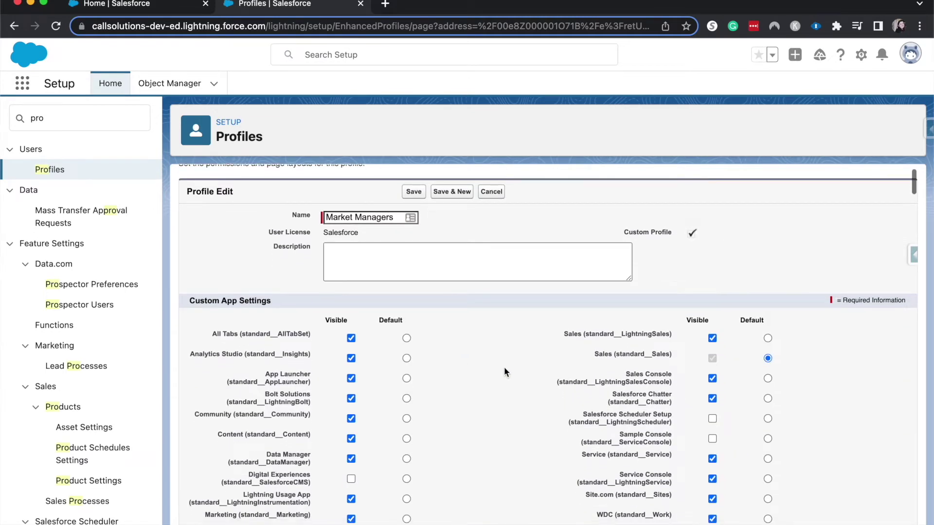
scroll(504, 366, down, 3)
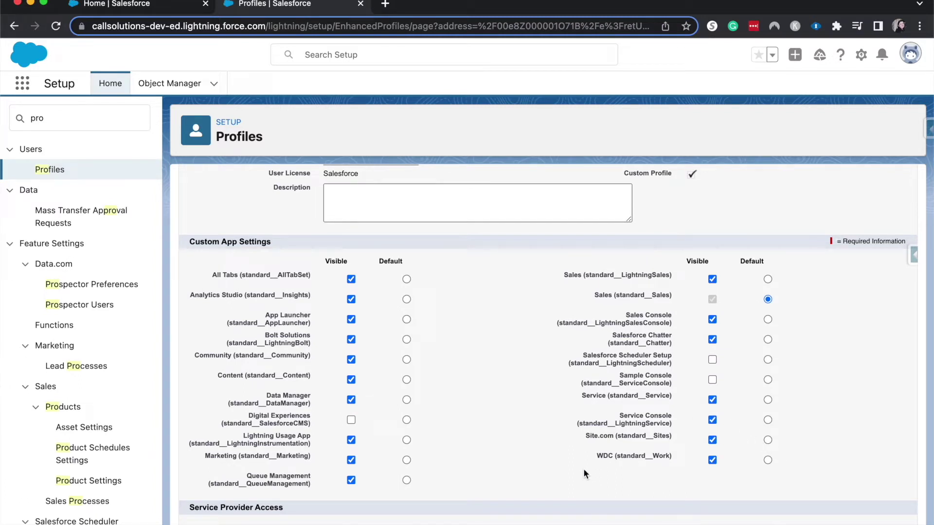
click(407, 461)
click(351, 420)
scroll(745, 339, down, 4)
scroll(744, 340, up, 6)
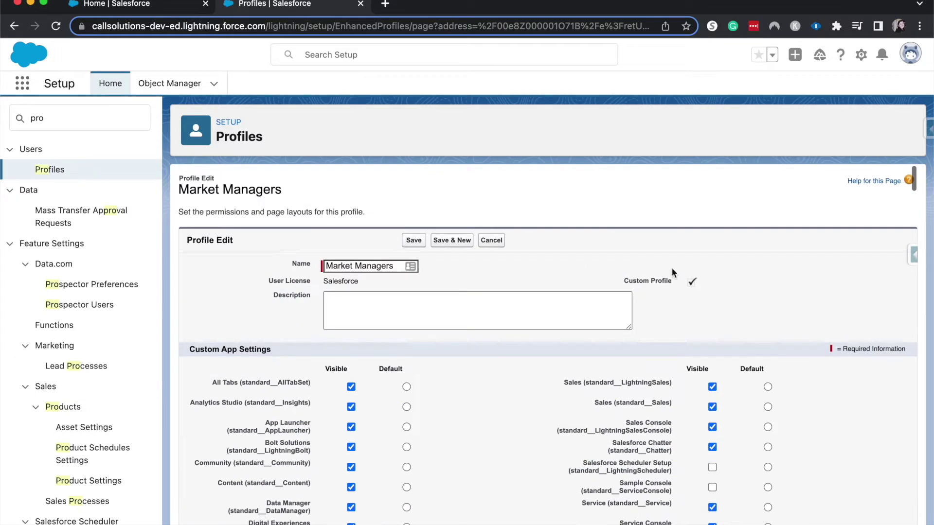
click(414, 240)
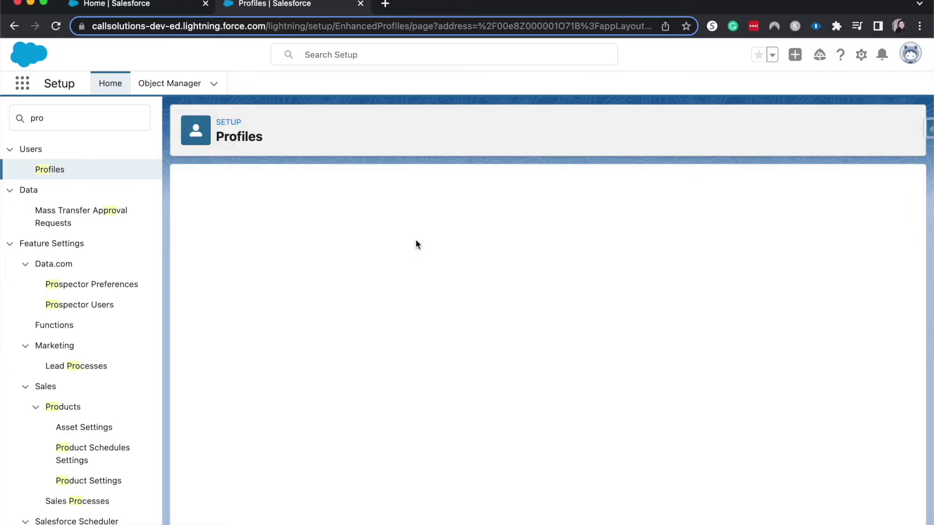
Scroll the saved profile page down to Custom App Settings and the start of Tab Settings
scroll(417, 281, down, 20)
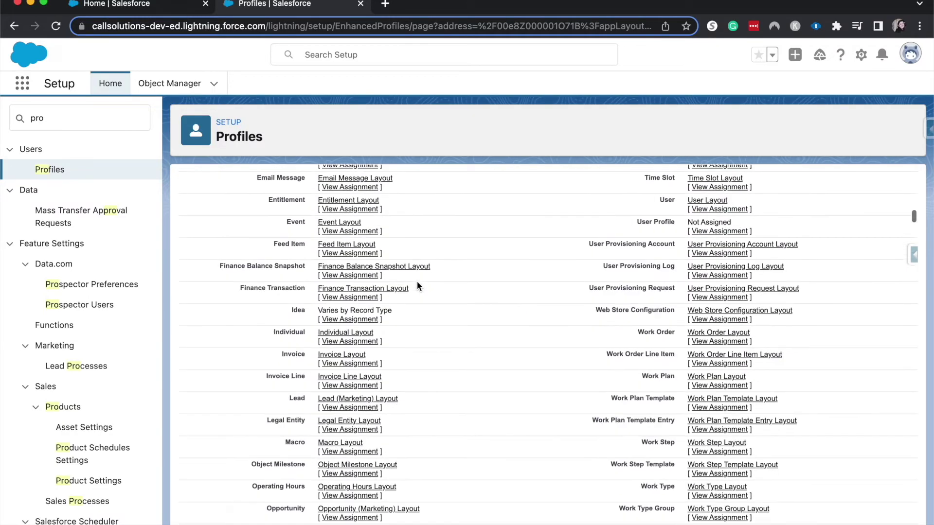
scroll(416, 281, down, 20)
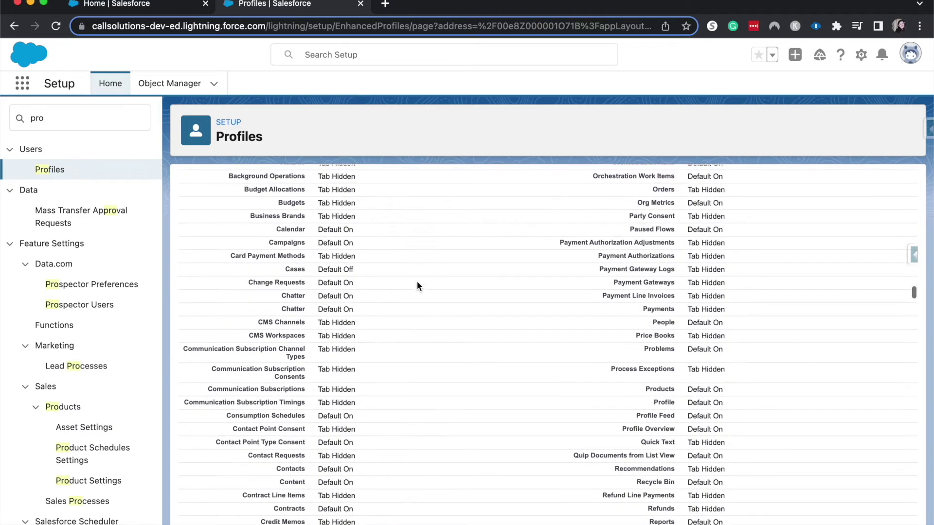
scroll(417, 283, up, 20)
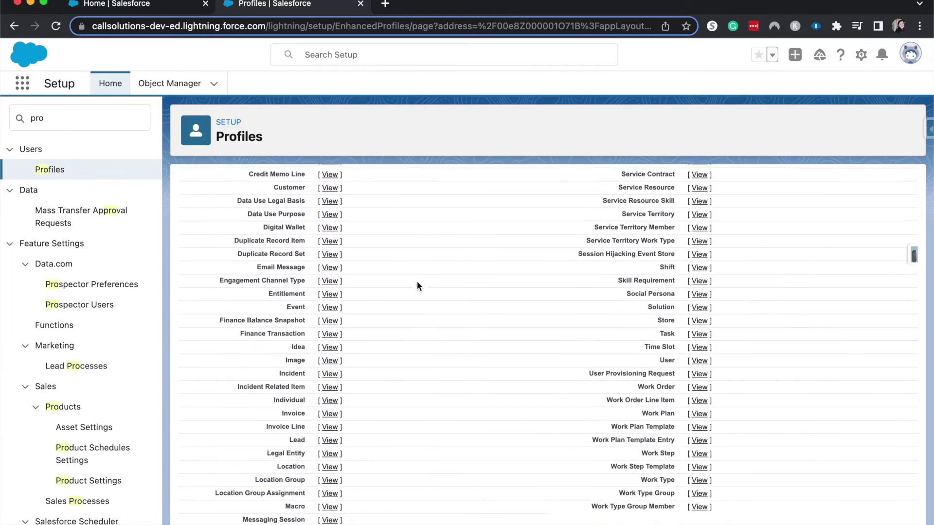
scroll(417, 282, up, 15)
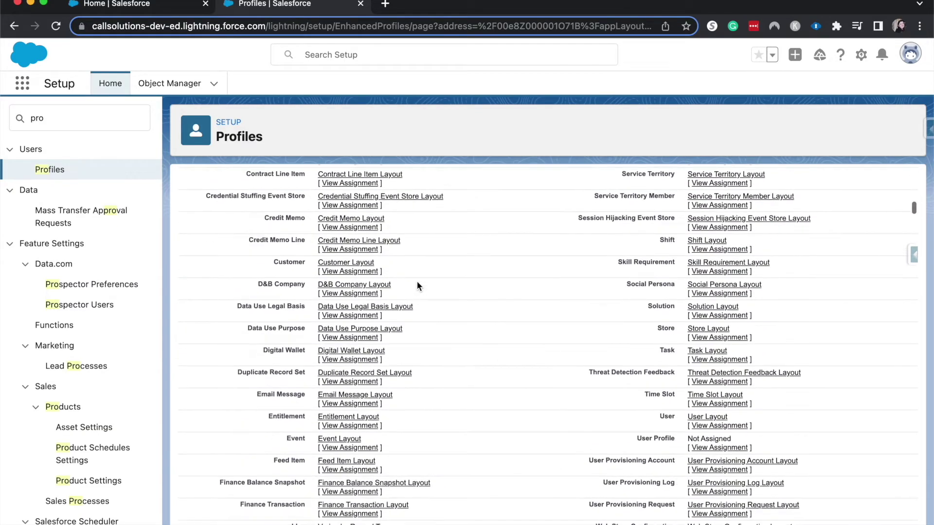
scroll(416, 281, up, 12)
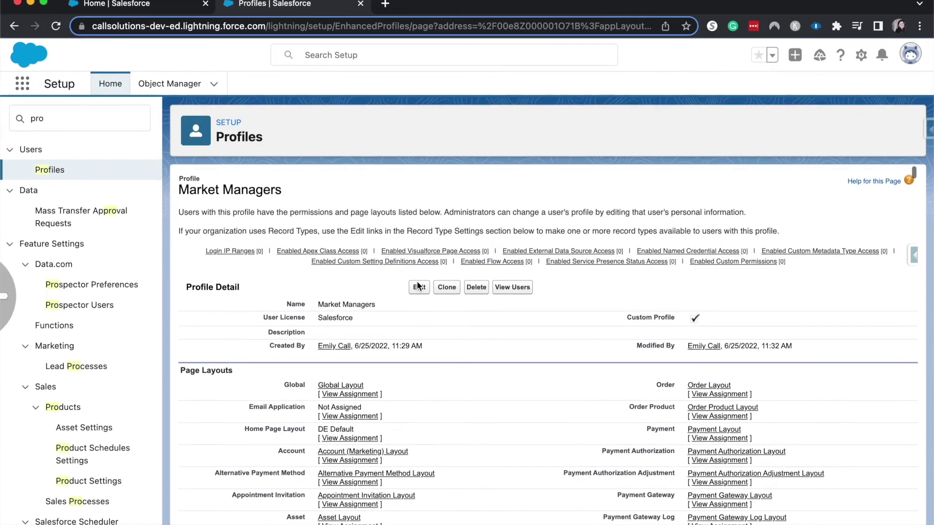
scroll(416, 281, down, 20)
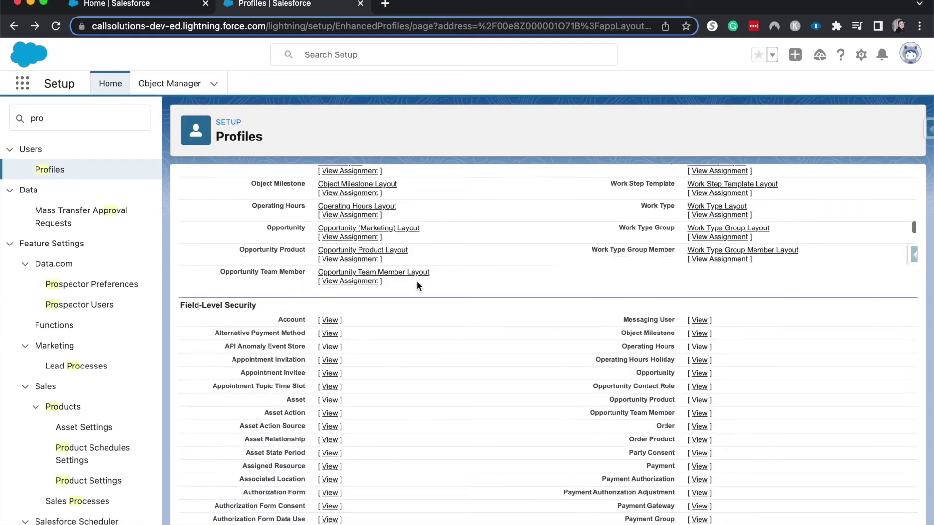
scroll(417, 281, down, 3)
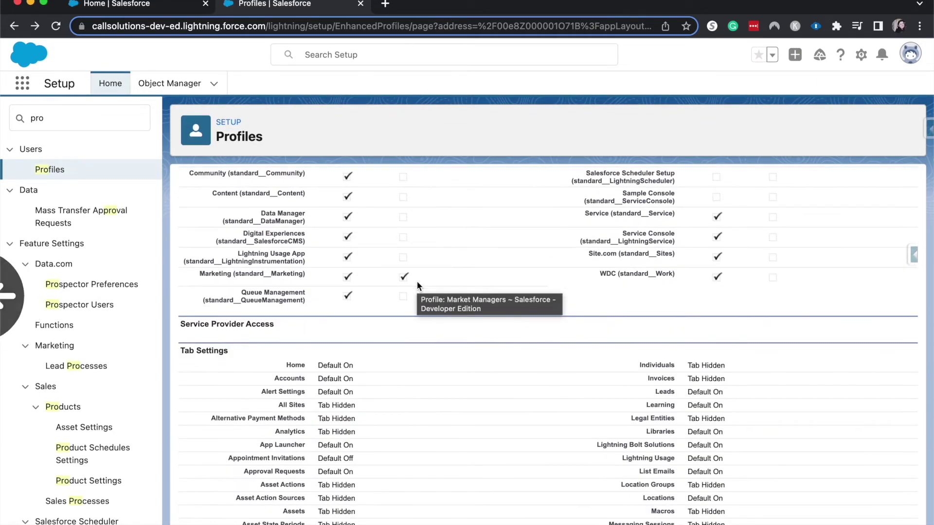
scroll(400, 397, down, 5)
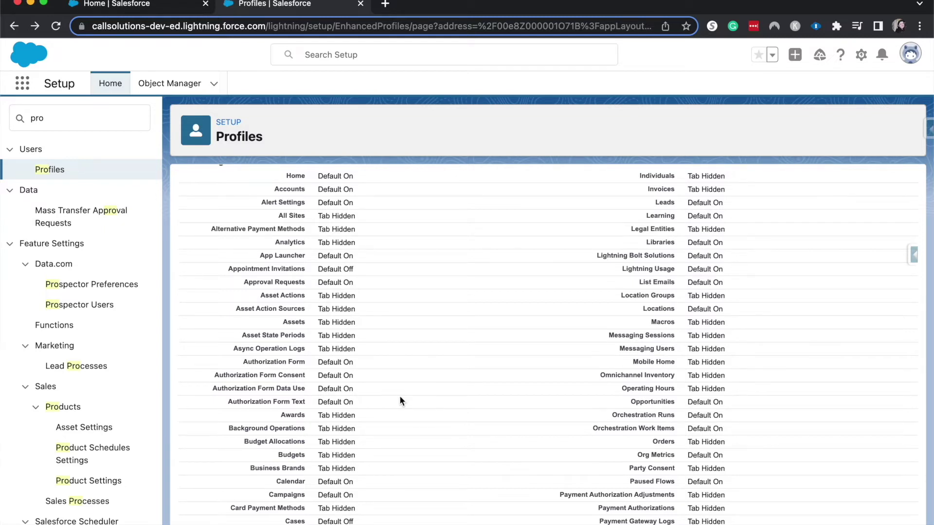
Highlight the Contact Requests tab setting, shown as Tab Hidden
scroll(381, 350, down, 4)
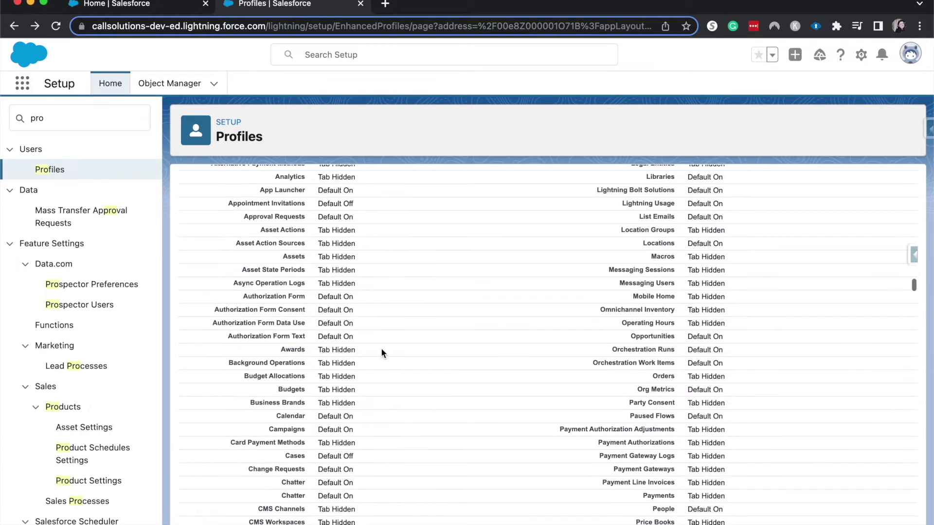
scroll(381, 350, down, 10)
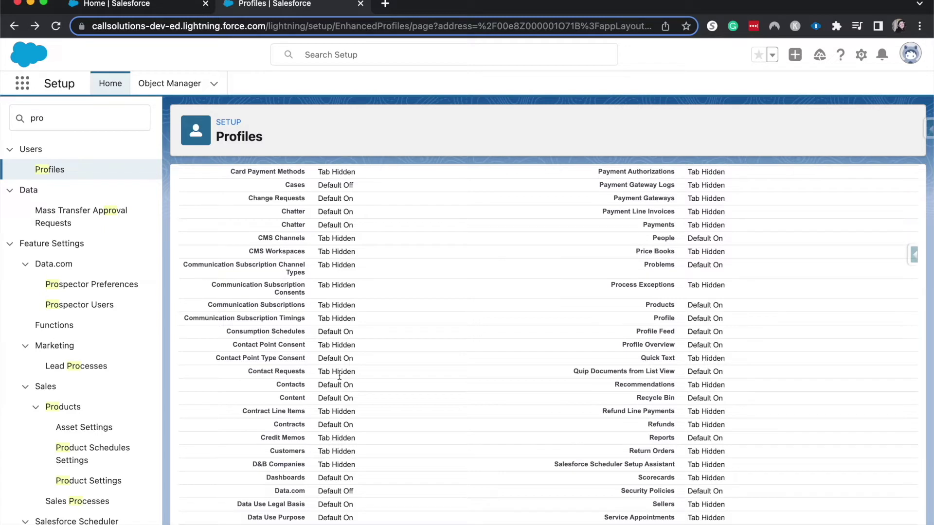
double_click(339, 373)
triple_click(293, 372)
Highlight Digital Experiences Home's Default Off visibility, then continue to Record Type Settings
scroll(295, 509, down, 3)
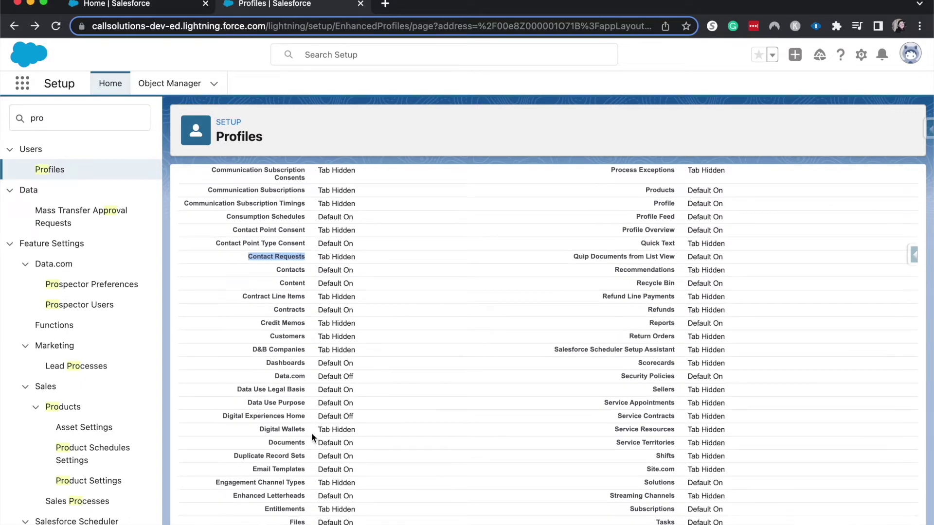
drag(318, 417, 341, 419)
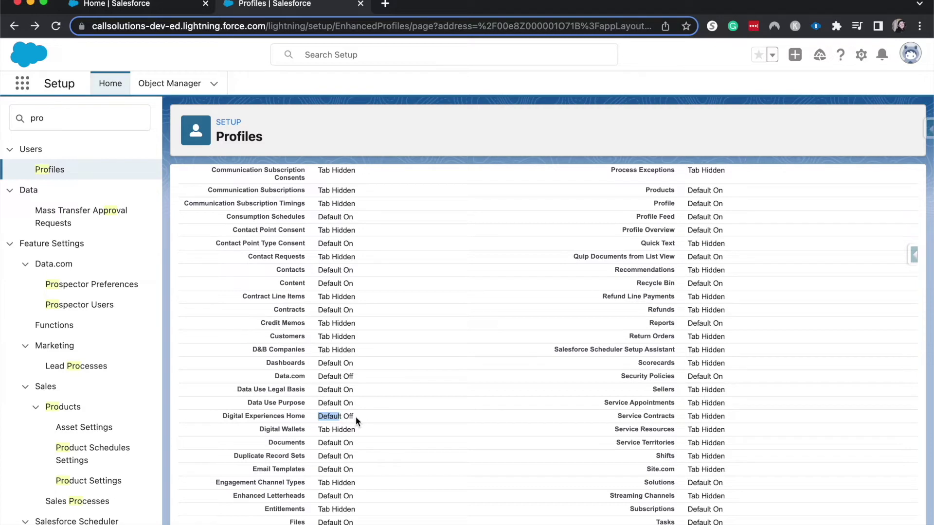
click(355, 416)
drag(340, 403, 331, 404)
double_click(334, 416)
scroll(334, 417, down, 5)
scroll(334, 419, down, 5)
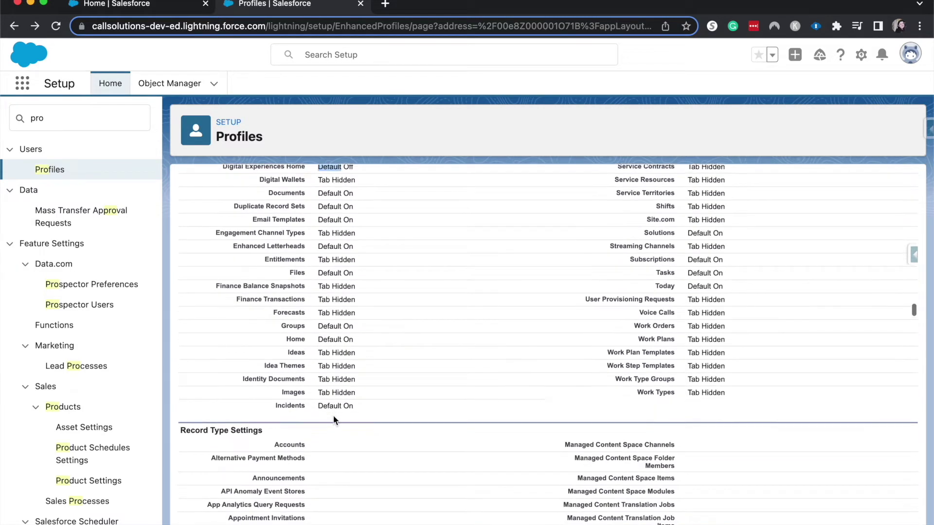
Scroll past the Record Type Settings list to the Administrative Permissions section
scroll(334, 417, down, 5)
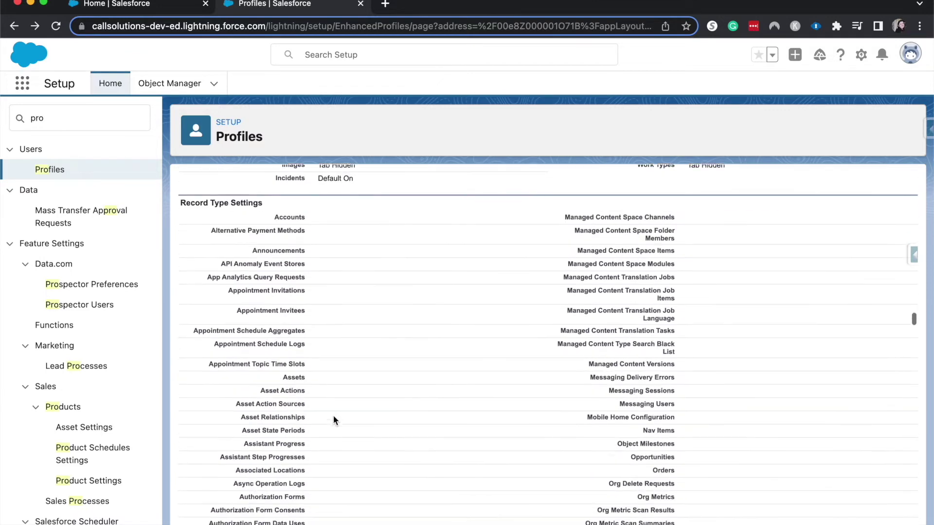
scroll(334, 420, down, 5)
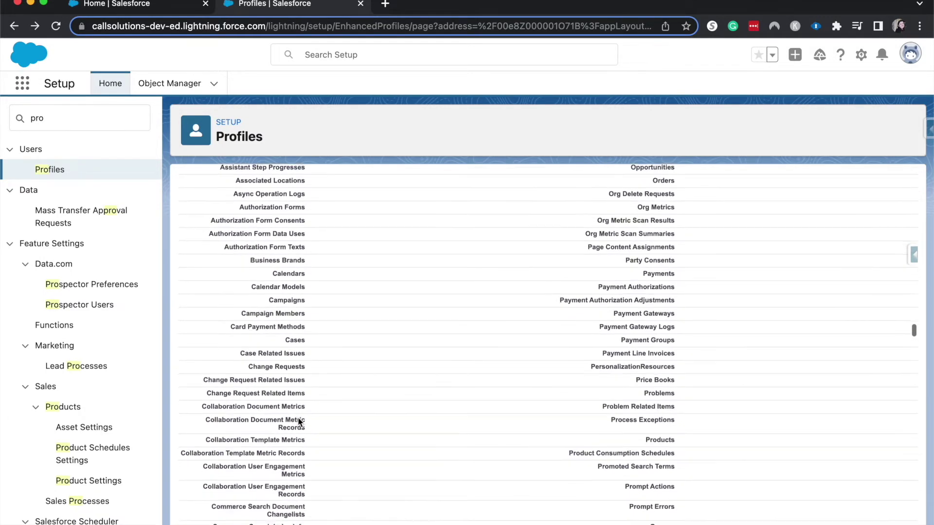
scroll(298, 422, down, 1)
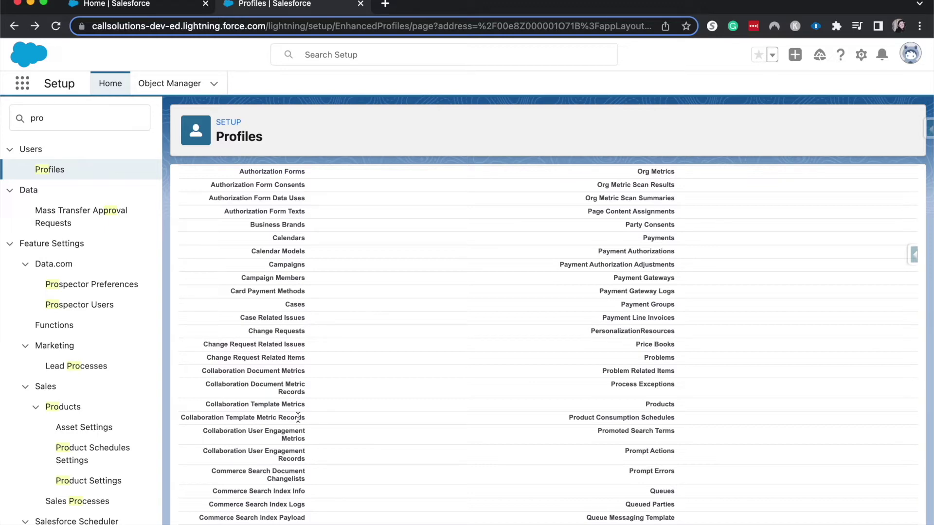
scroll(298, 417, down, 12)
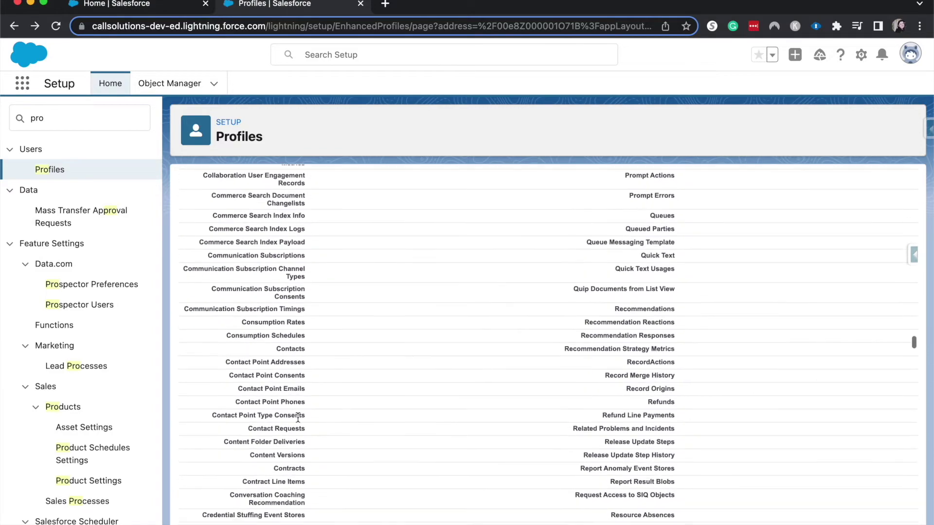
scroll(299, 417, down, 15)
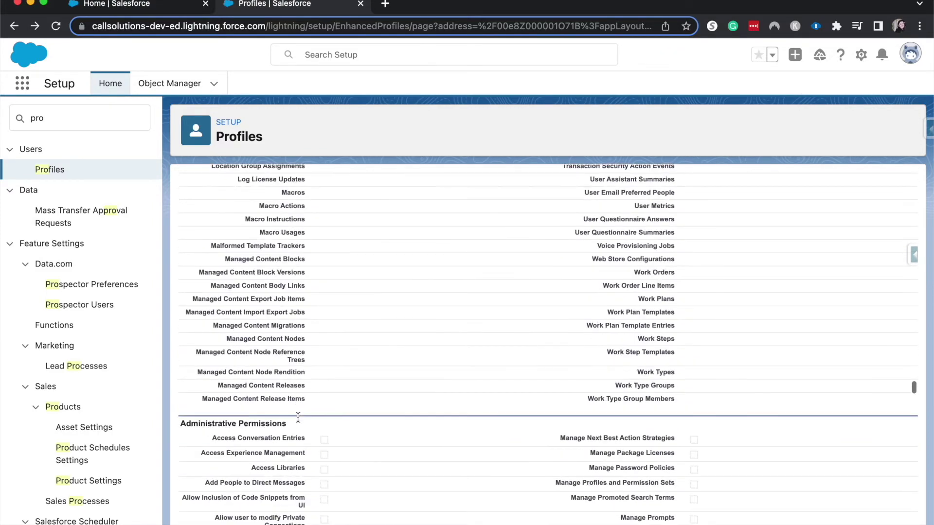
Locate and highlight the Administrative Permissions section heading on the Market Managers profile
scroll(298, 418, down, 4)
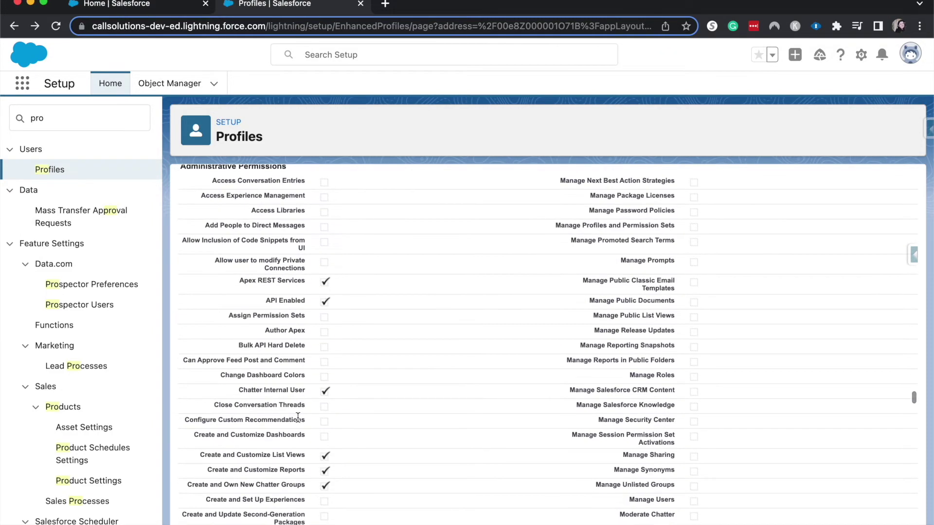
scroll(298, 418, up, 1)
scroll(298, 417, down, 2)
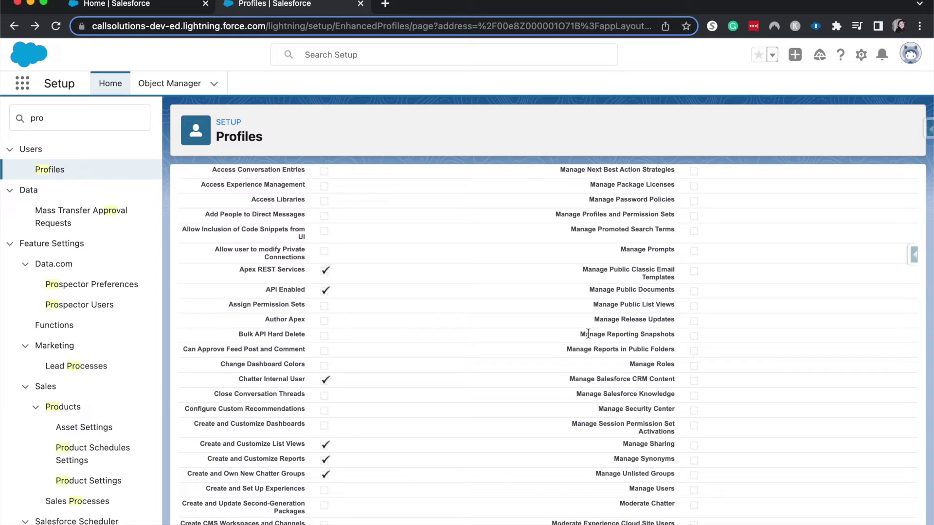
scroll(331, 273, up, 3)
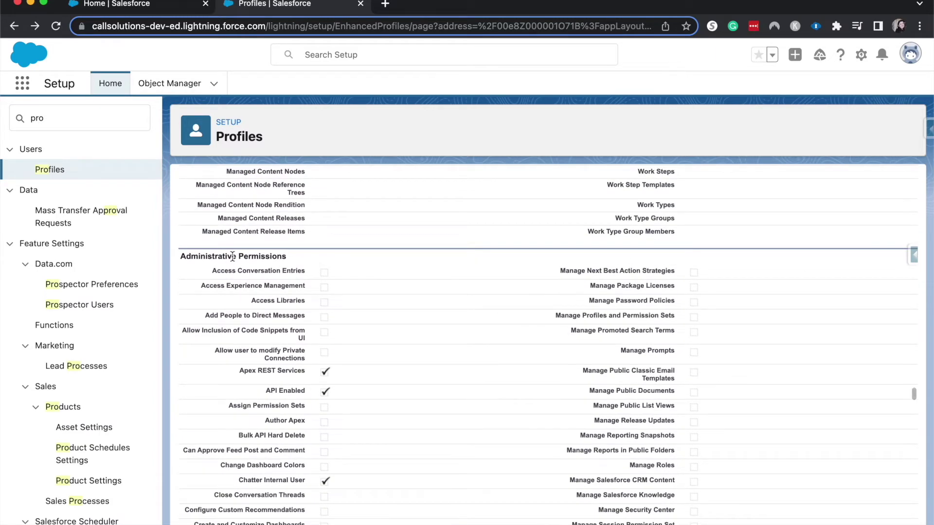
drag(239, 257, 287, 257)
click(284, 258)
Review checked items like Manage Encryption Keys and View Setup and Configuration, reaching General User Permissions
scroll(363, 251, down, 3)
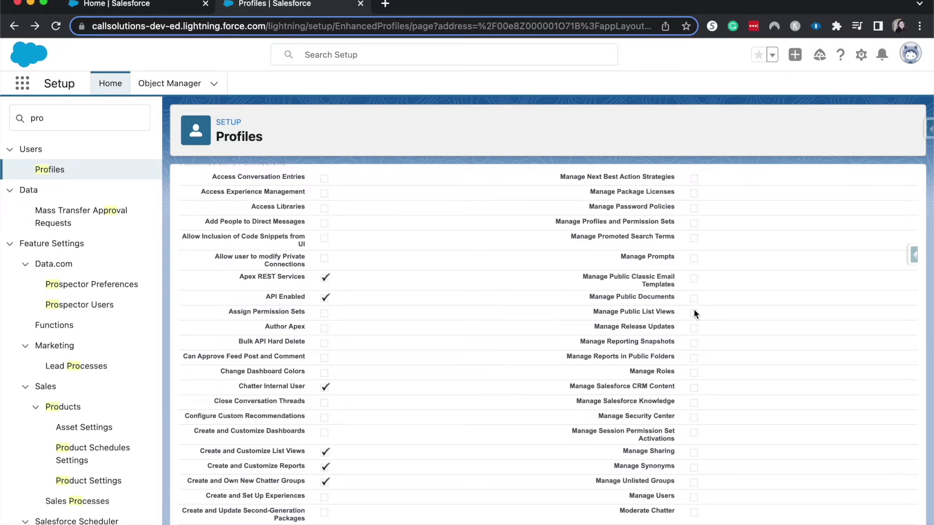
scroll(695, 313, down, 2)
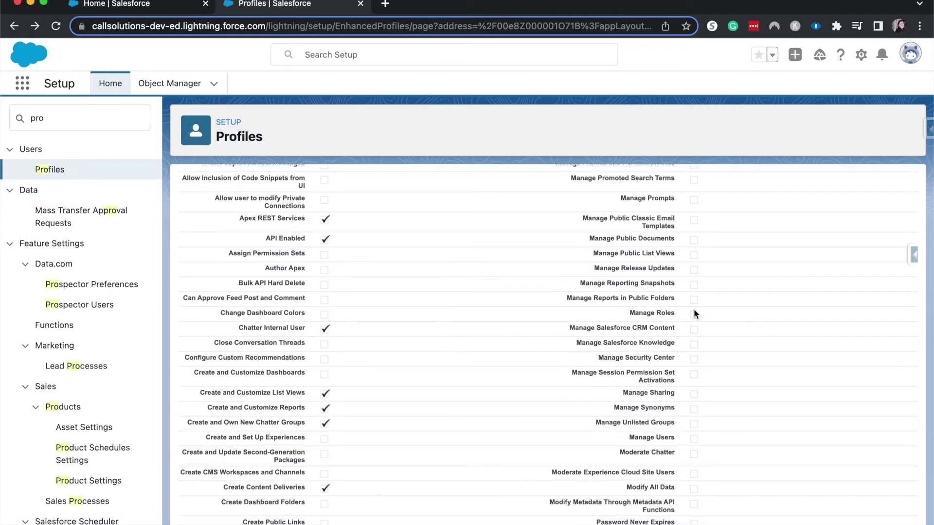
scroll(546, 317, down, 2)
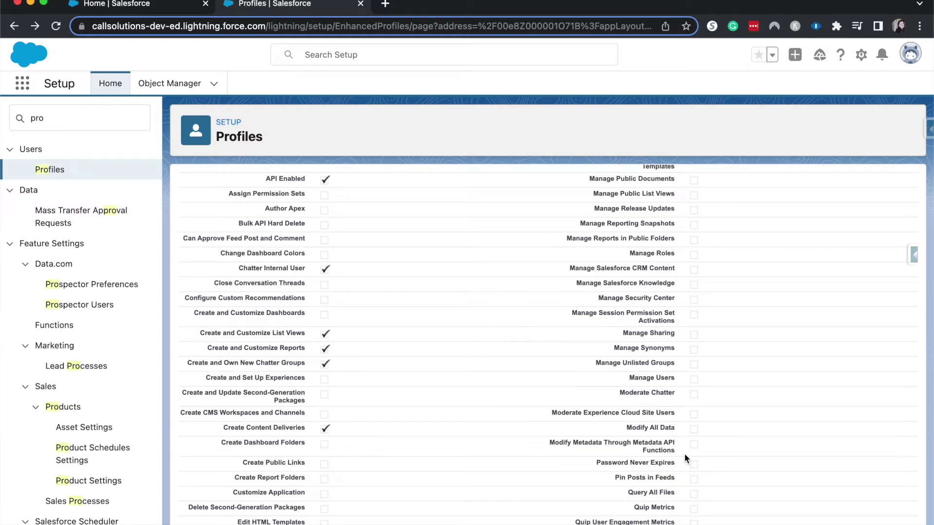
scroll(684, 454, down, 4)
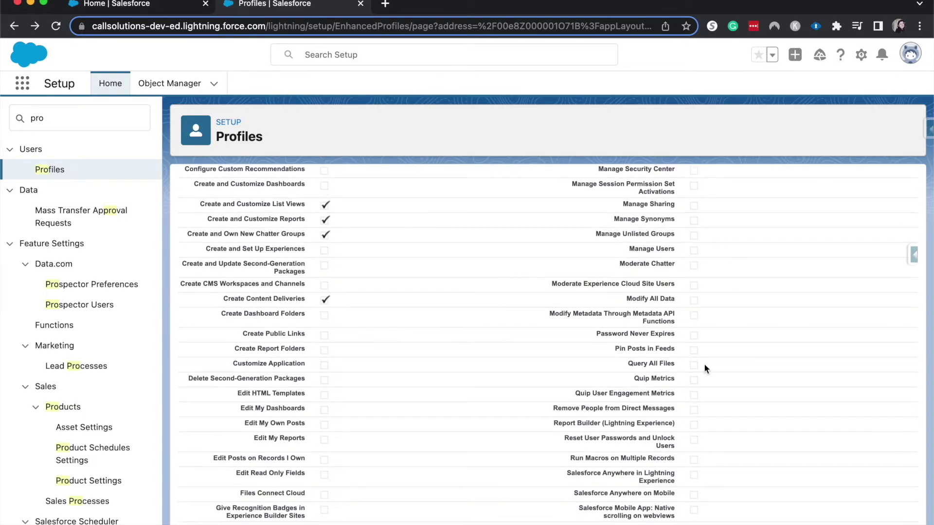
scroll(705, 366, up, 1)
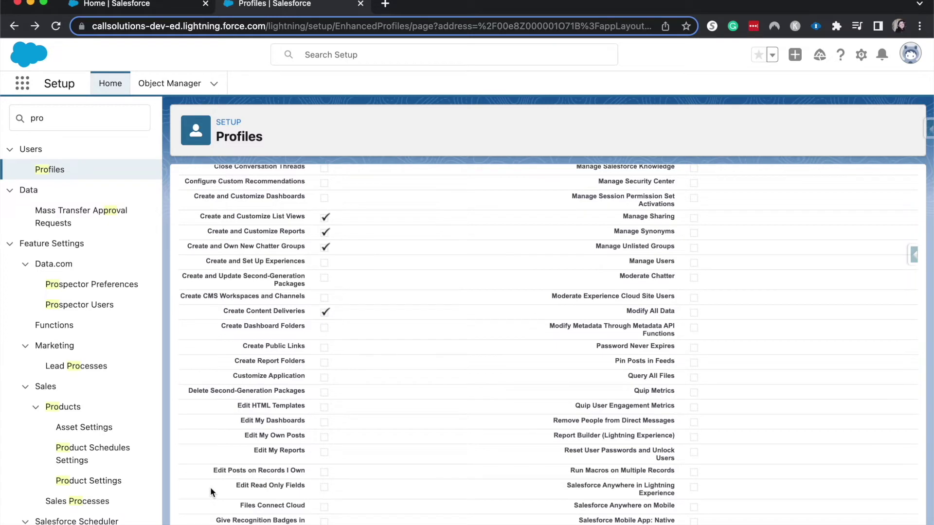
scroll(210, 489, down, 1)
scroll(370, 475, down, 10)
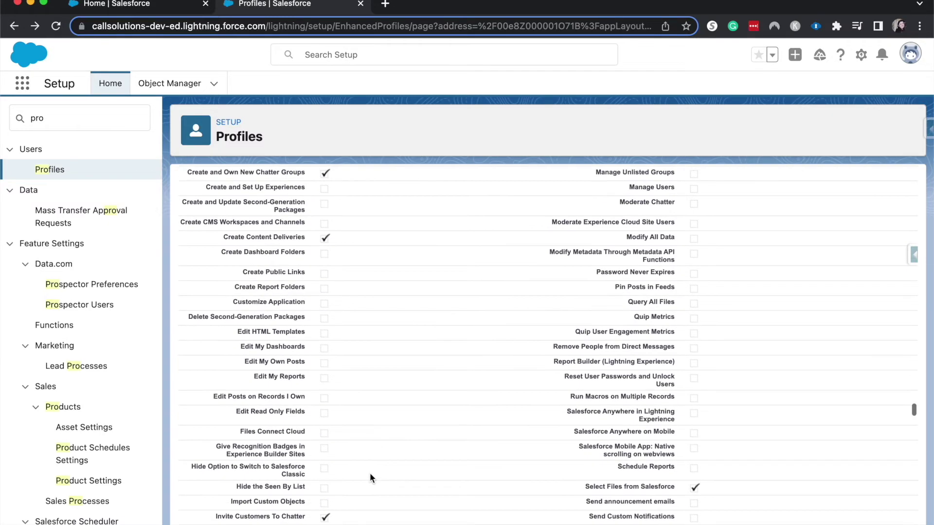
scroll(369, 477, down, 4)
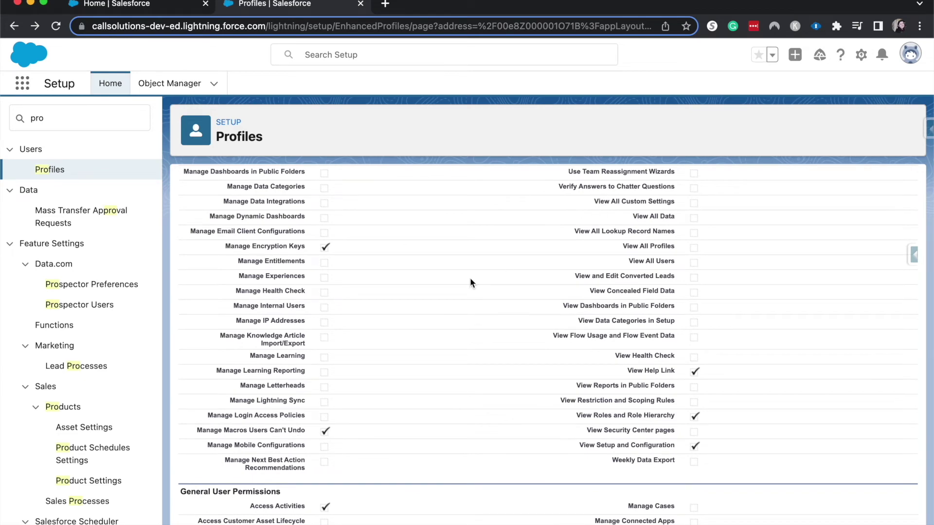
scroll(488, 253, down, 2)
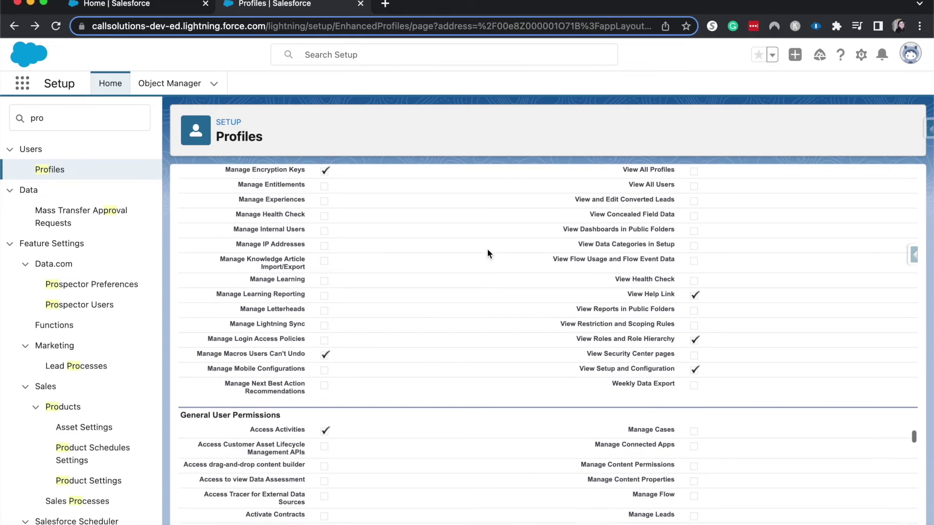
Read through General User Permissions such as Access Activities until Standard Object Permissions appears
scroll(488, 253, down, 5)
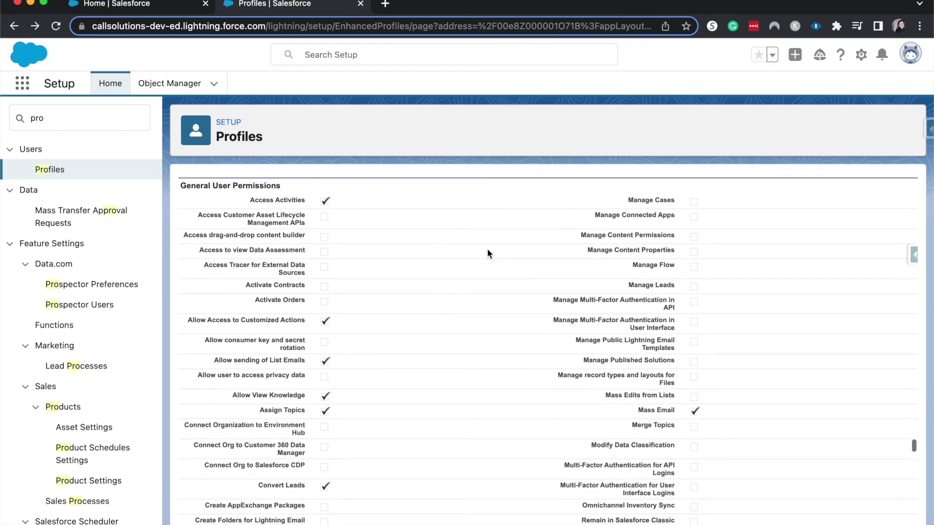
scroll(488, 253, down, 1)
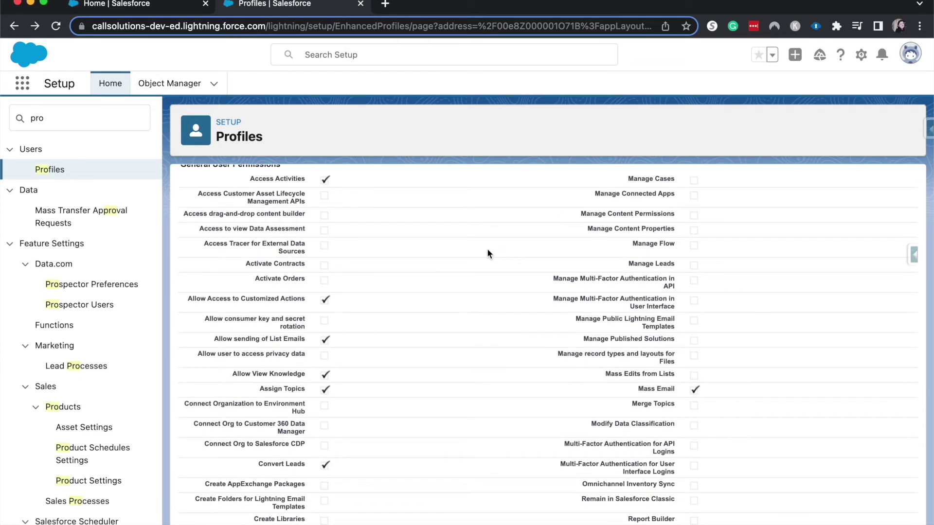
scroll(488, 253, up, 1)
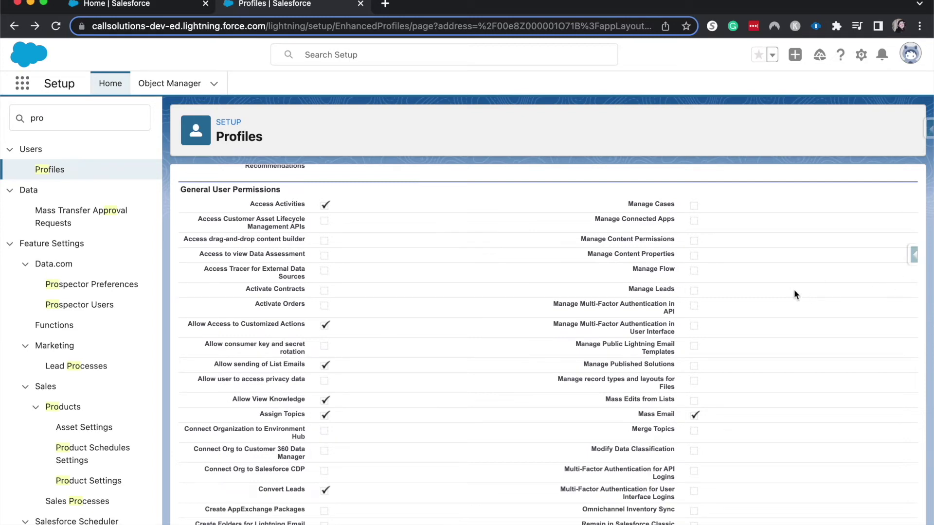
scroll(794, 292, down, 6)
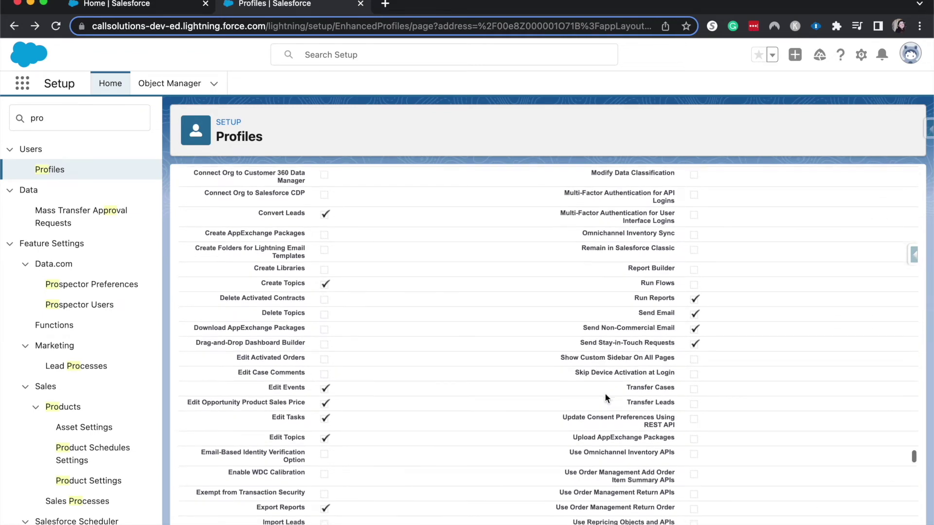
scroll(605, 393, down, 1)
scroll(596, 437, down, 3)
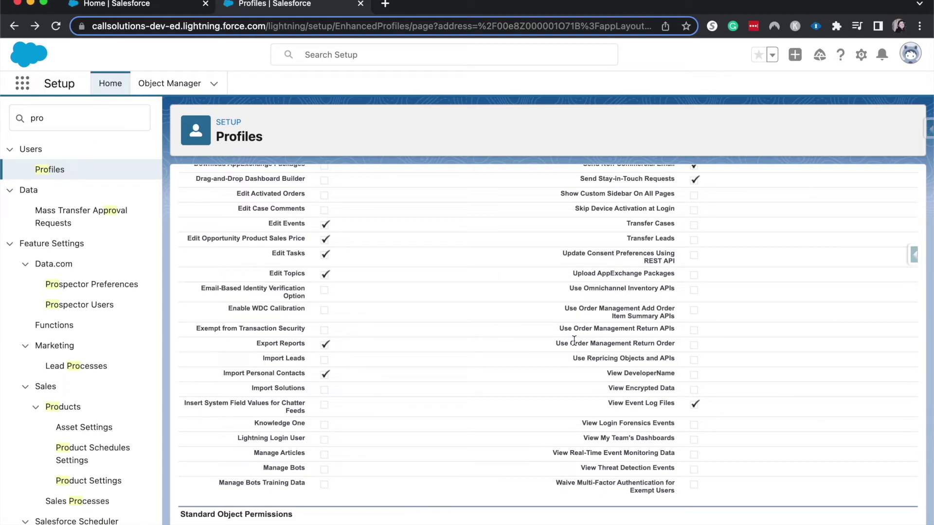
scroll(463, 321, down, 3)
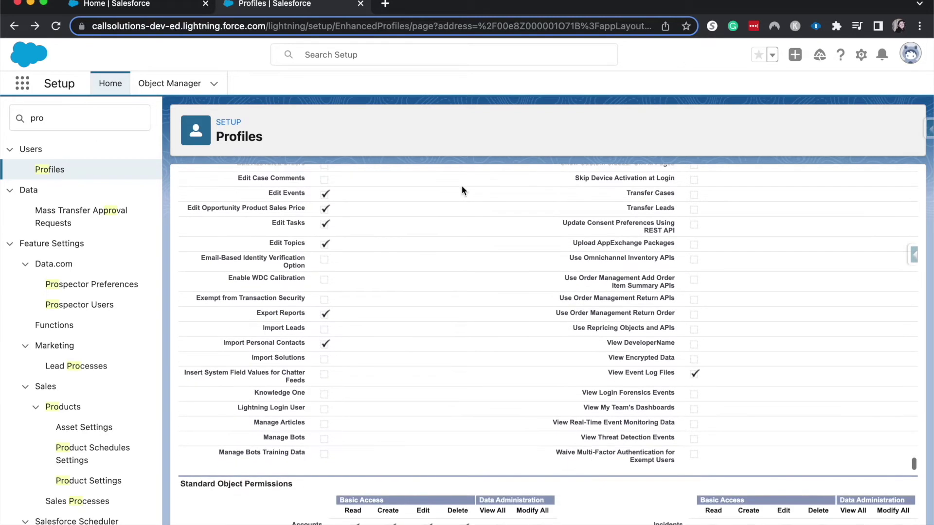
scroll(246, 503, down, 4)
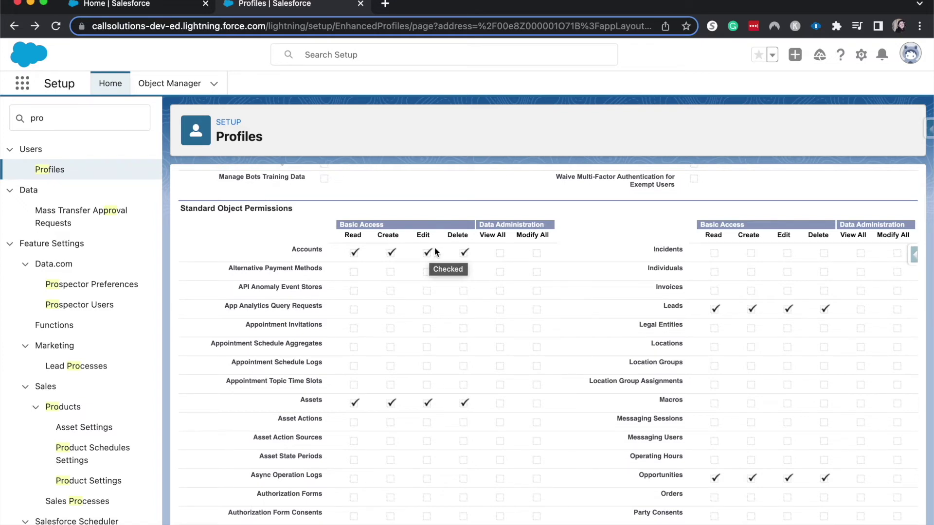
Review Read/Create/Edit/Delete on Accounts, Assets, Leads, Opportunities, then Session Settings and Password Policies
scroll(434, 247, down, 2)
scroll(439, 245, down, 1)
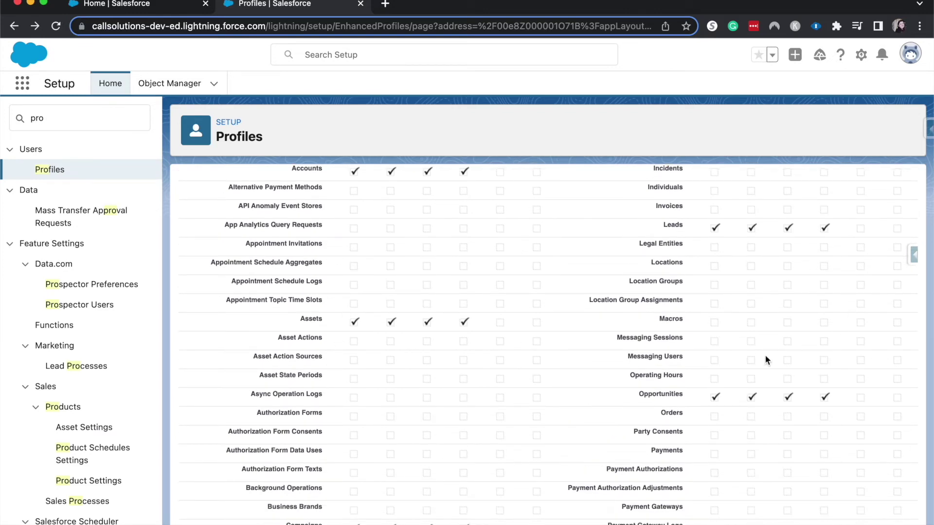
scroll(736, 375, down, 10)
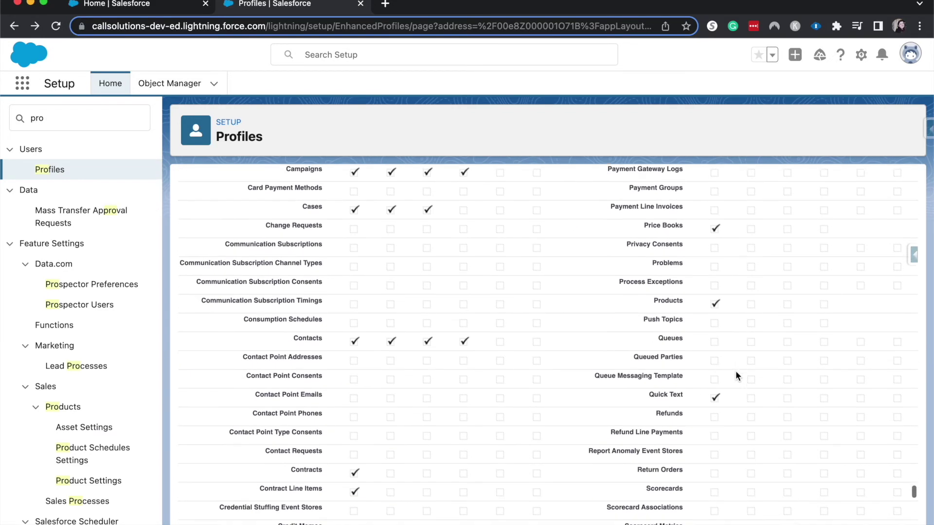
scroll(735, 371, down, 3)
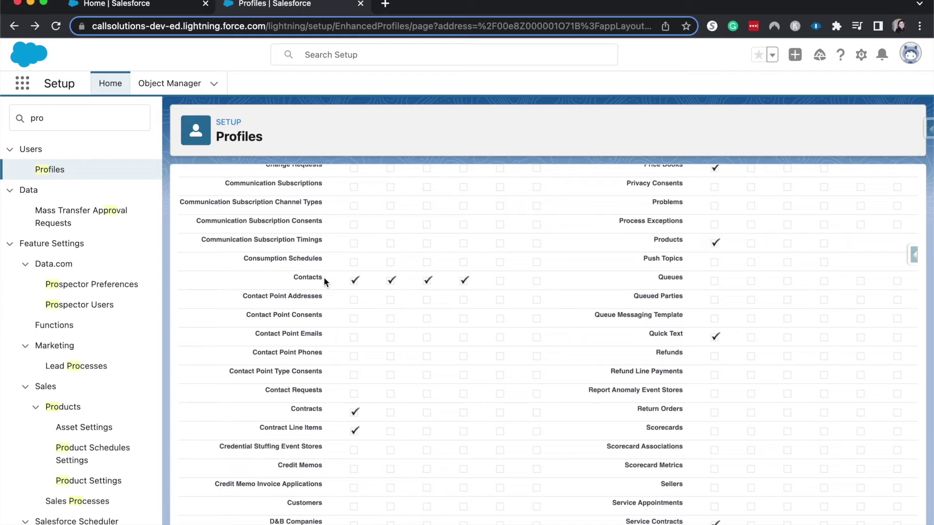
scroll(323, 277, down, 15)
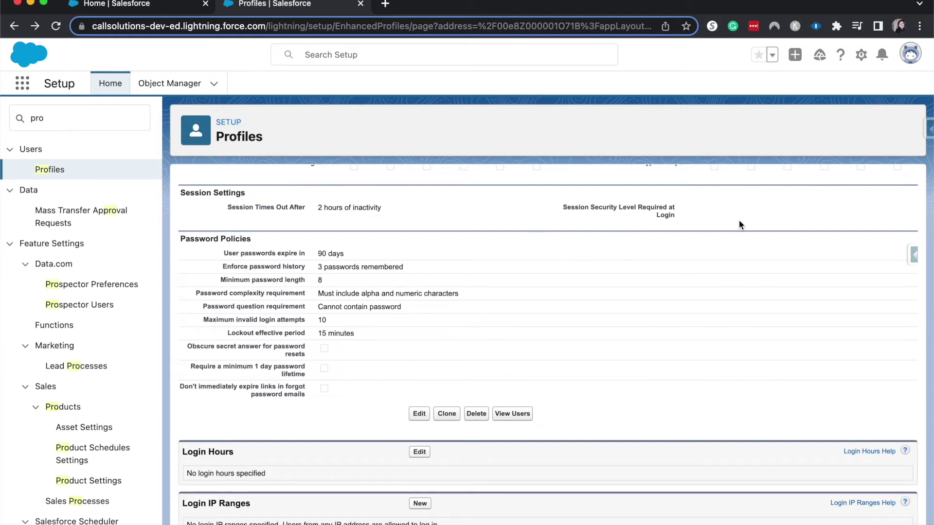
scroll(771, 226, down, 3)
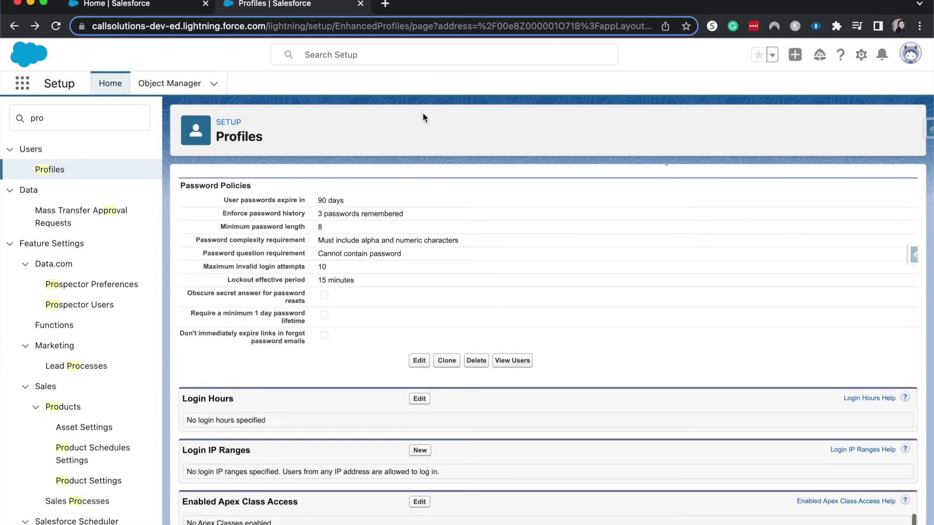
Highlight the 90-day password expiry value, then continue down to Login Hours and Login IP Ranges
drag(313, 202, 359, 205)
click(359, 205)
scroll(424, 433, down, 1)
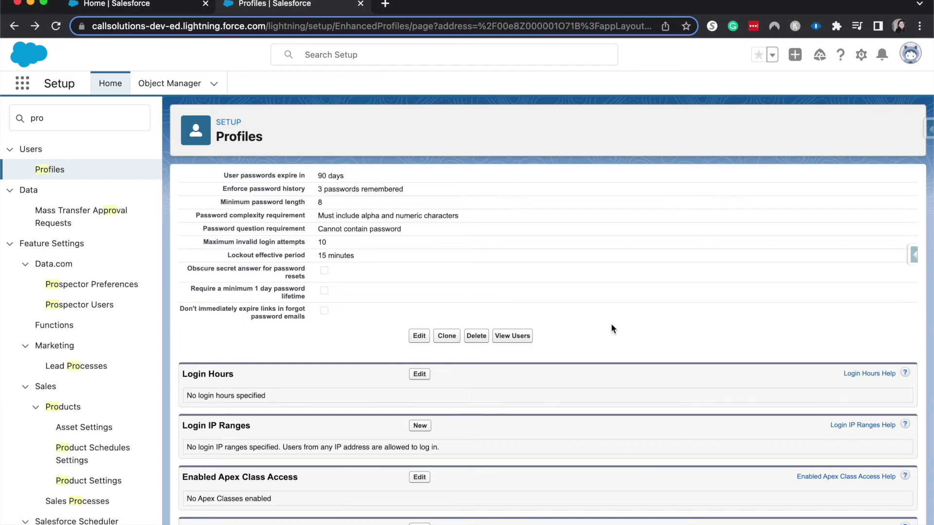
scroll(547, 395, down, 5)
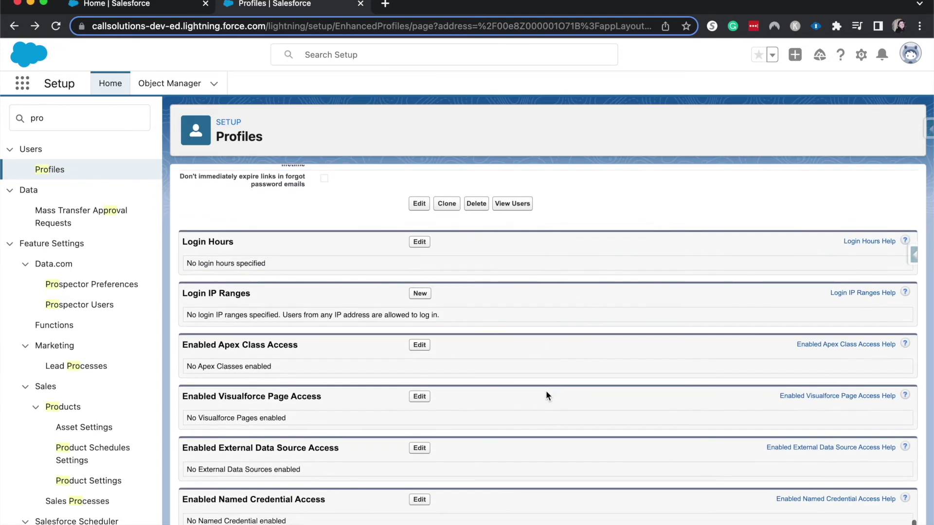
Confirm no login hours, IP ranges, Apex classes, Visualforce pages, flows or custom permissions are enabled
scroll(547, 389, up, 1)
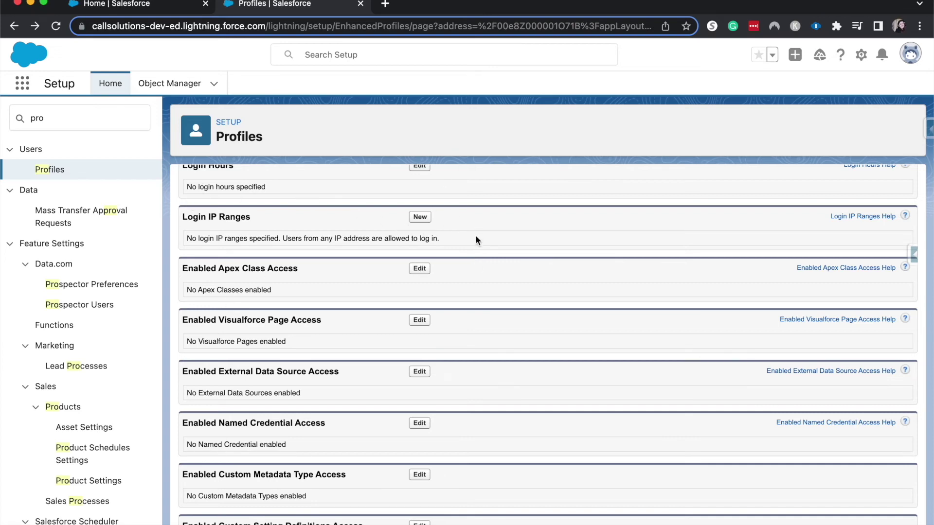
scroll(303, 267, down, 3)
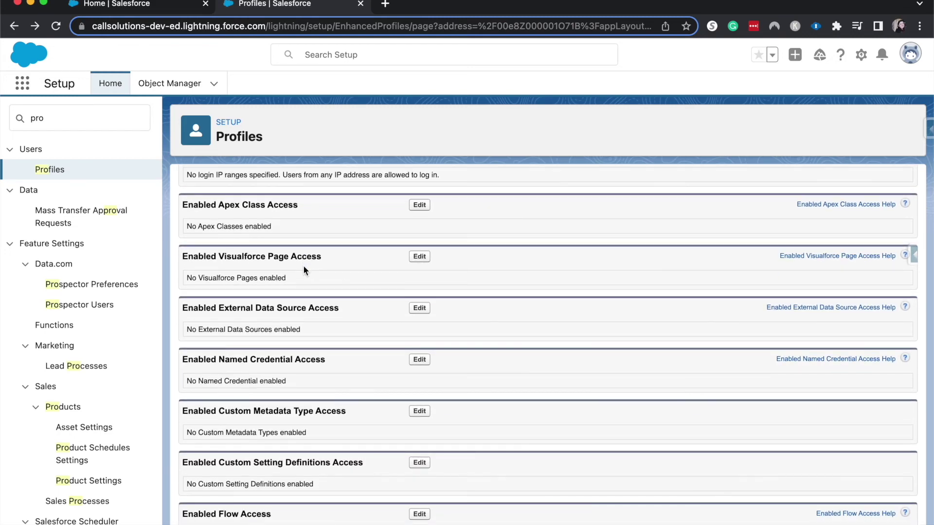
click(347, 312)
scroll(301, 408, down, 4)
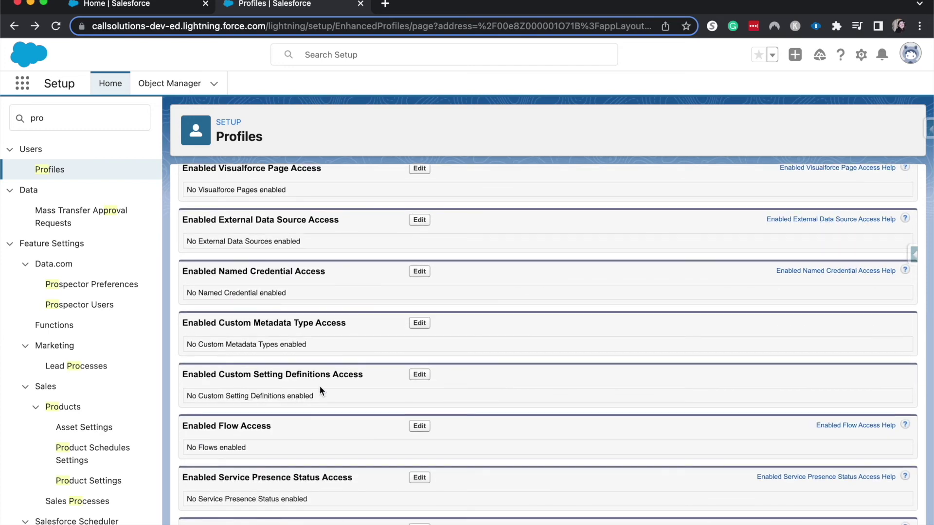
scroll(320, 390, down, 4)
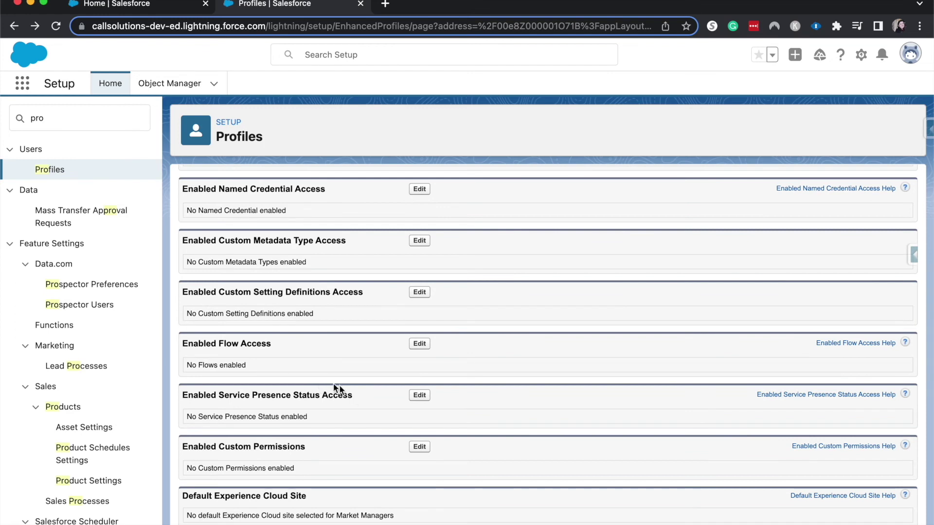
scroll(301, 219, up, 1)
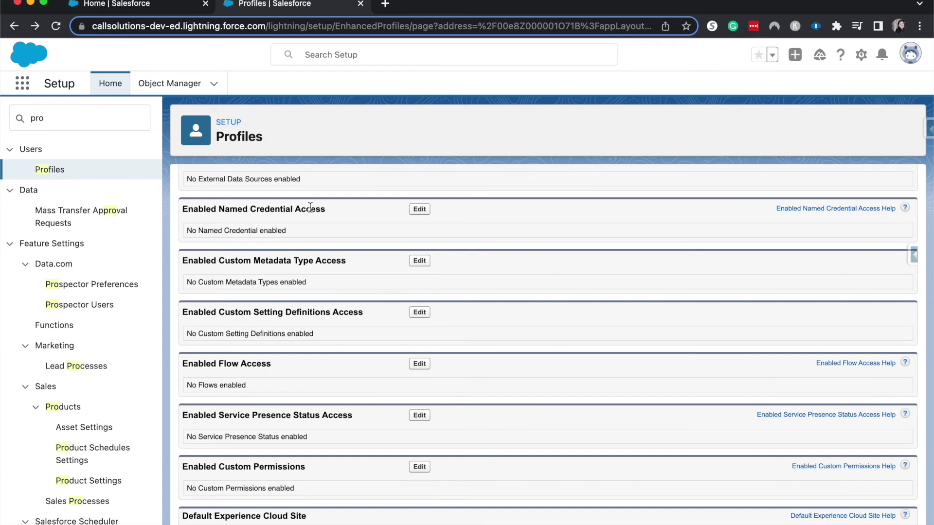
scroll(310, 208, down, 1)
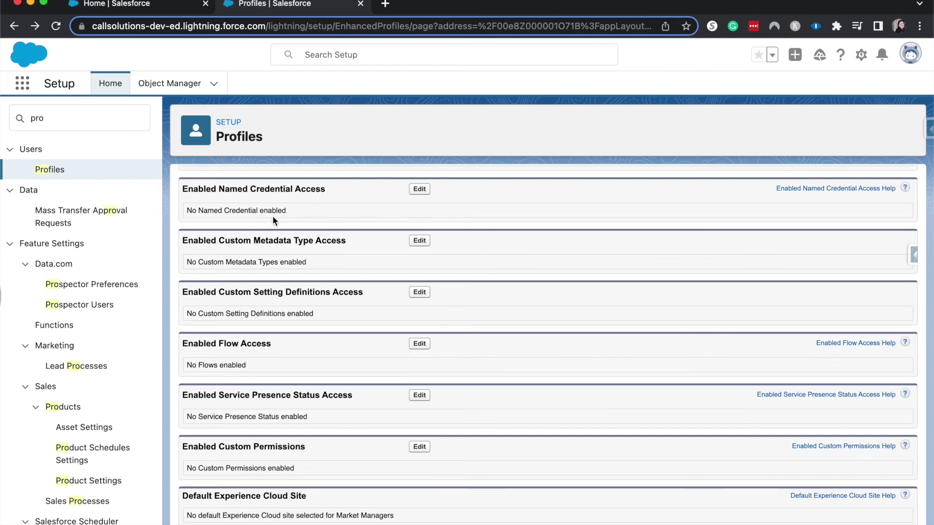
scroll(273, 215, up, 10)
Return upward to Administrative Permissions showing Apex REST Services, API Enabled and Chatter Internal User granted
scroll(325, 395, down, 5)
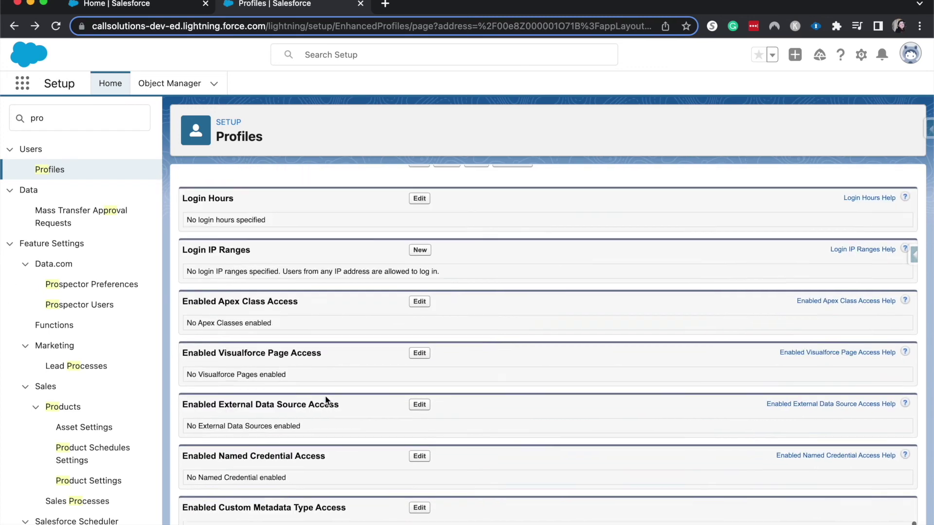
scroll(323, 388, up, 9)
scroll(321, 389, up, 15)
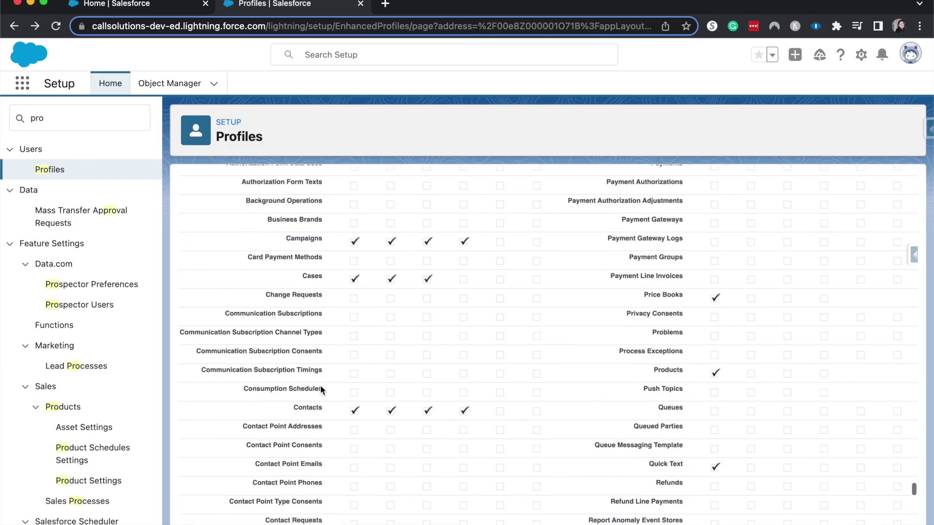
scroll(320, 385, up, 4)
scroll(321, 389, down, 20)
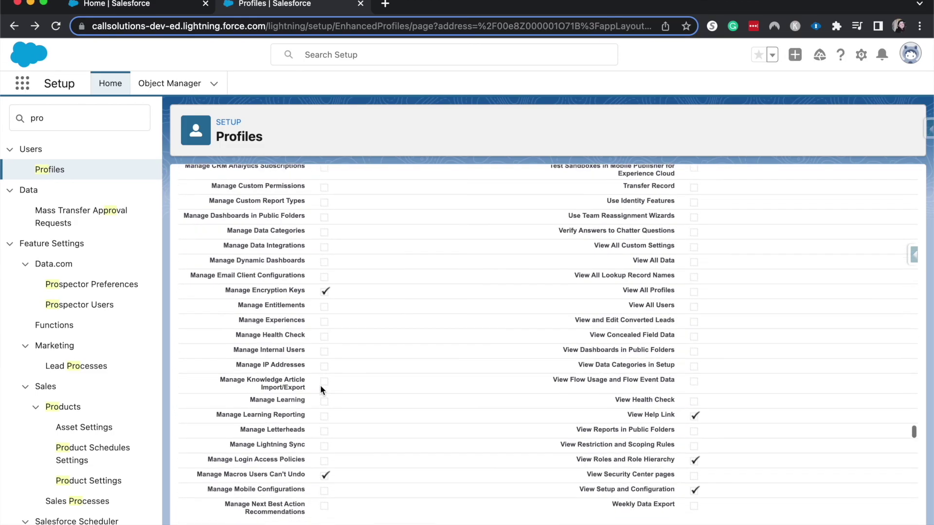
scroll(240, 454, up, 12)
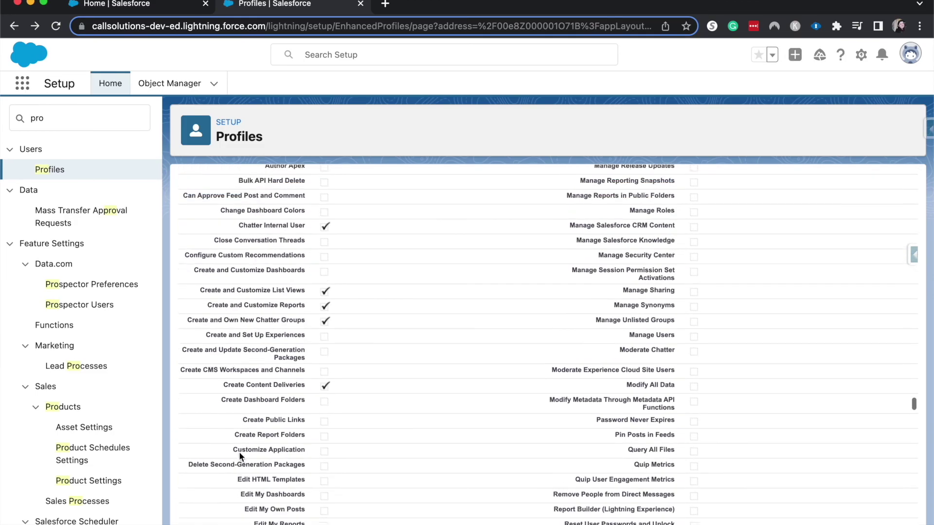
scroll(239, 455, down, 1)
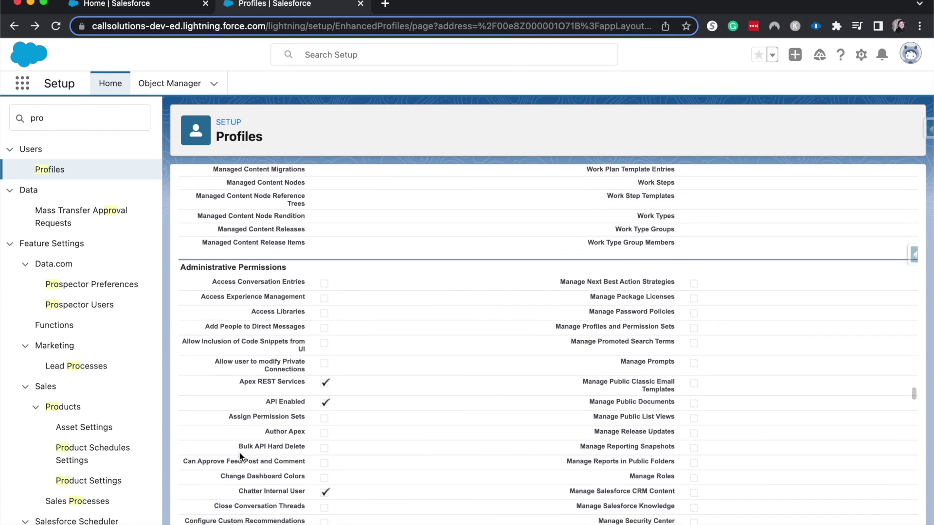